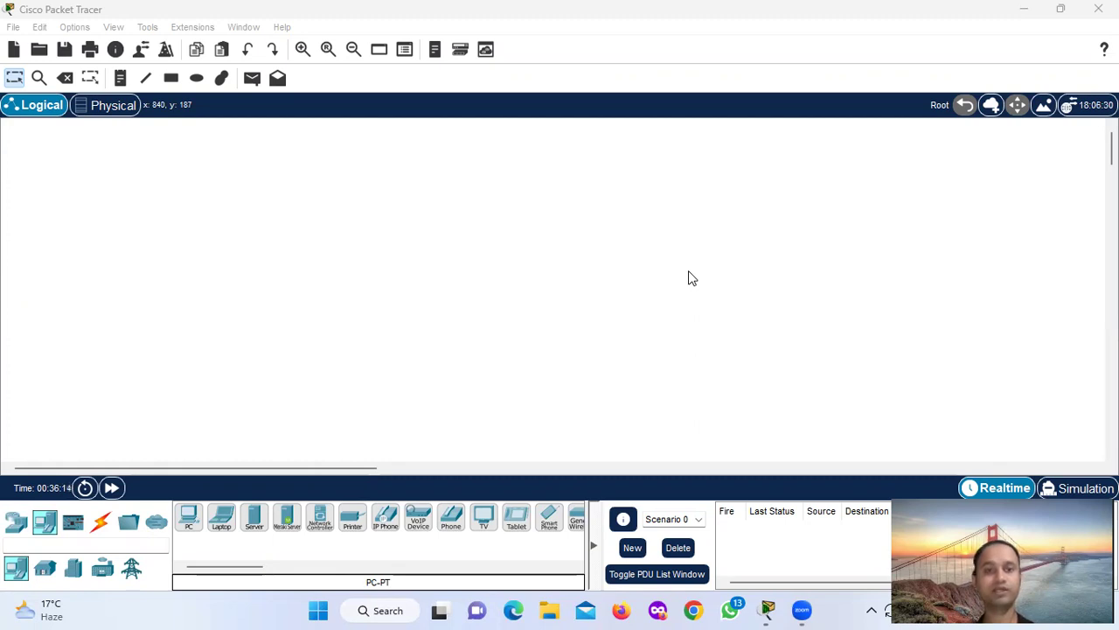
Step: Place two laptops side by side in the lower middle of the logical workspace, nudging the first one slightly upward
{"action": "left_click", "coordinate": [220, 517]}
{"action": "left_click", "coordinate": [339, 370]}
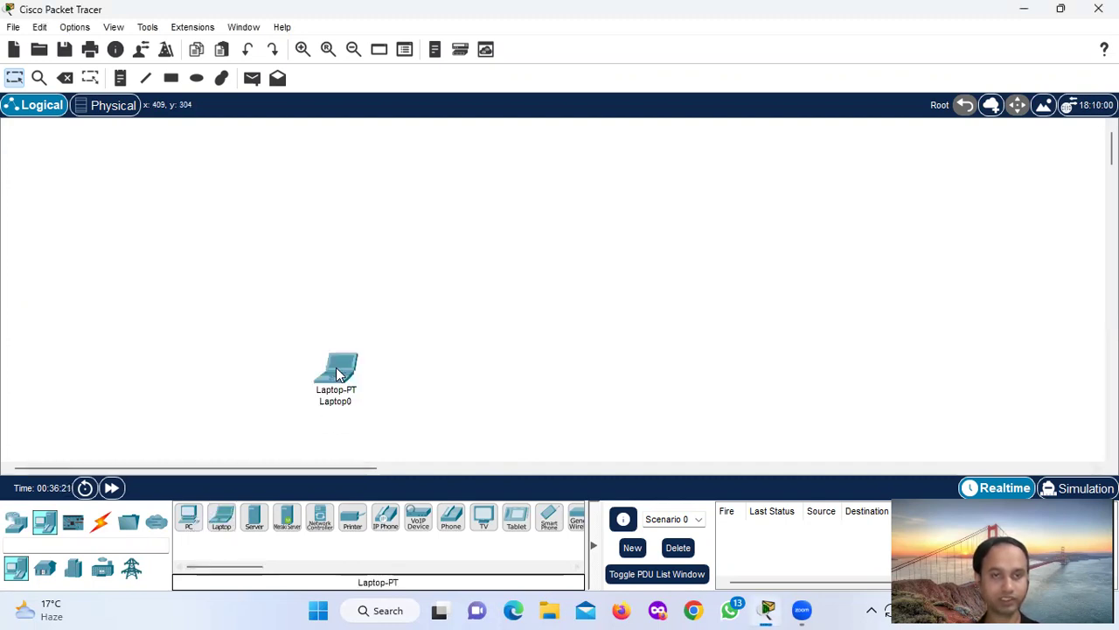
{"action": "left_click", "coordinate": [218, 523]}
{"action": "left_click", "coordinate": [523, 360]}
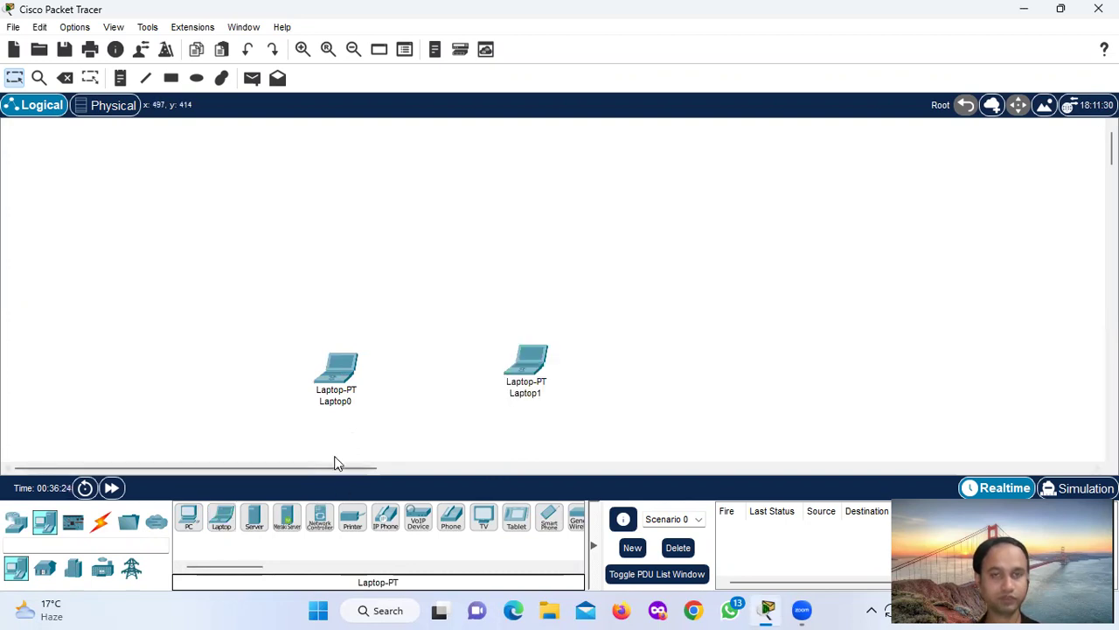
{"action": "left_click_drag", "start_coordinate": [346, 376], "coordinate": [346, 355]}
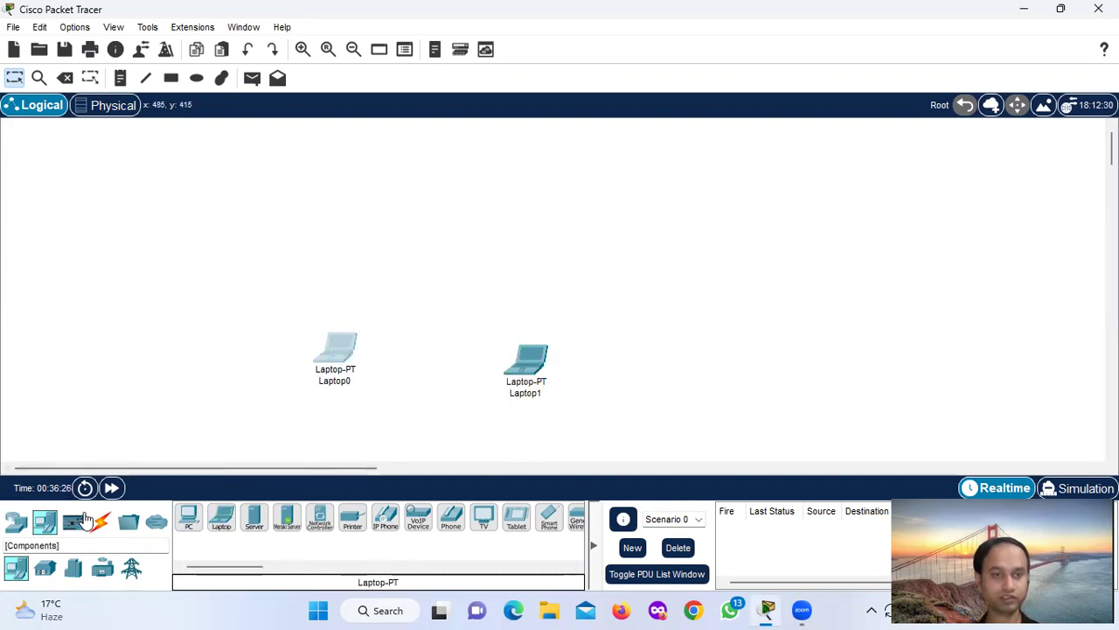
Step: Add an 1841 router above and between the two laptops
{"action": "left_click", "coordinate": [17, 523]}
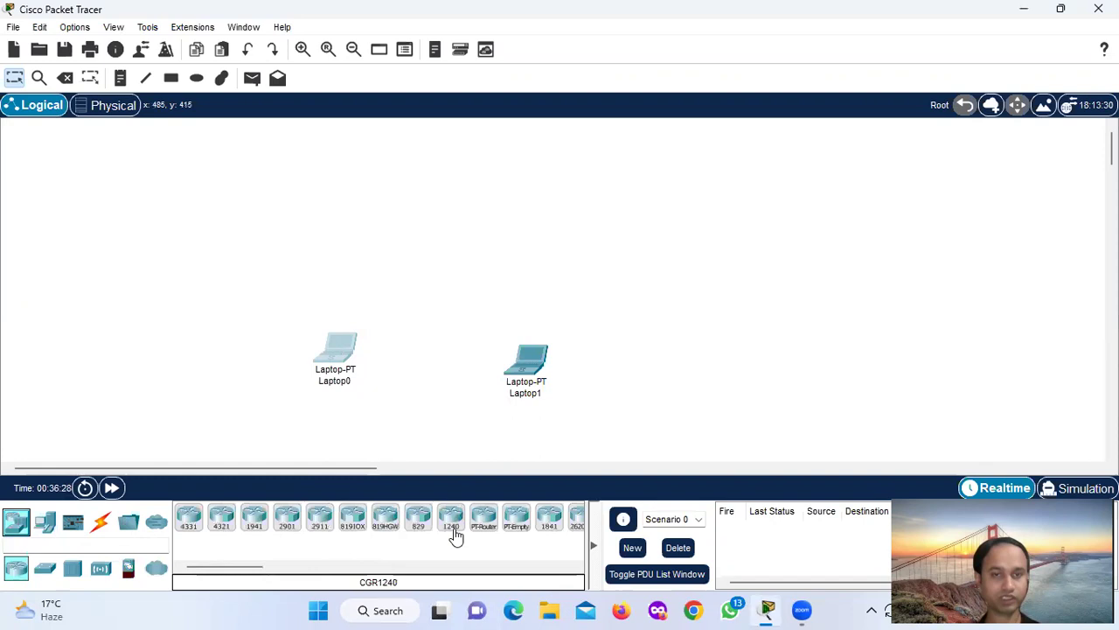
{"action": "left_click", "coordinate": [550, 520]}
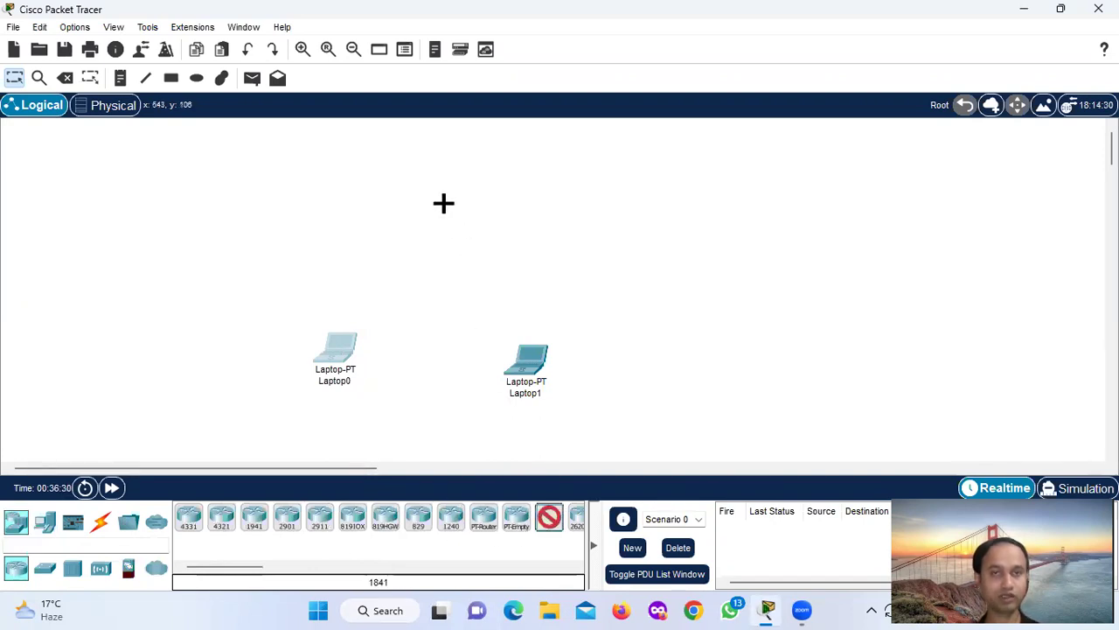
{"action": "left_click", "coordinate": [442, 203]}
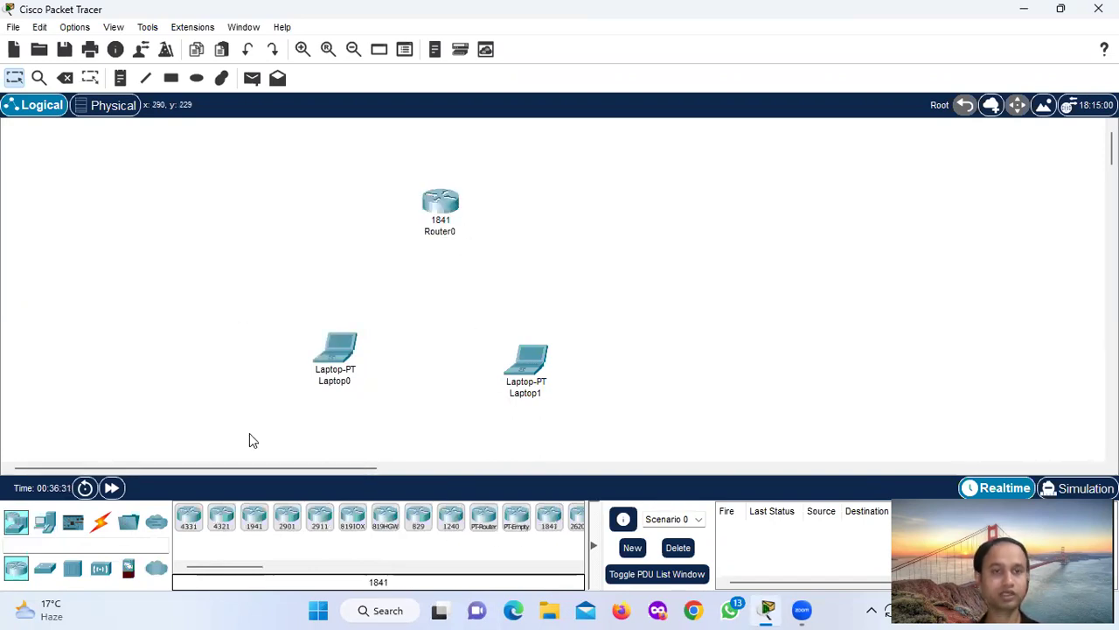
Step: Connect Laptop0's FastEthernet0 to Router0's FastEthernet0/0 with a Copper Cross-Over cable
{"action": "left_click", "coordinate": [101, 522]}
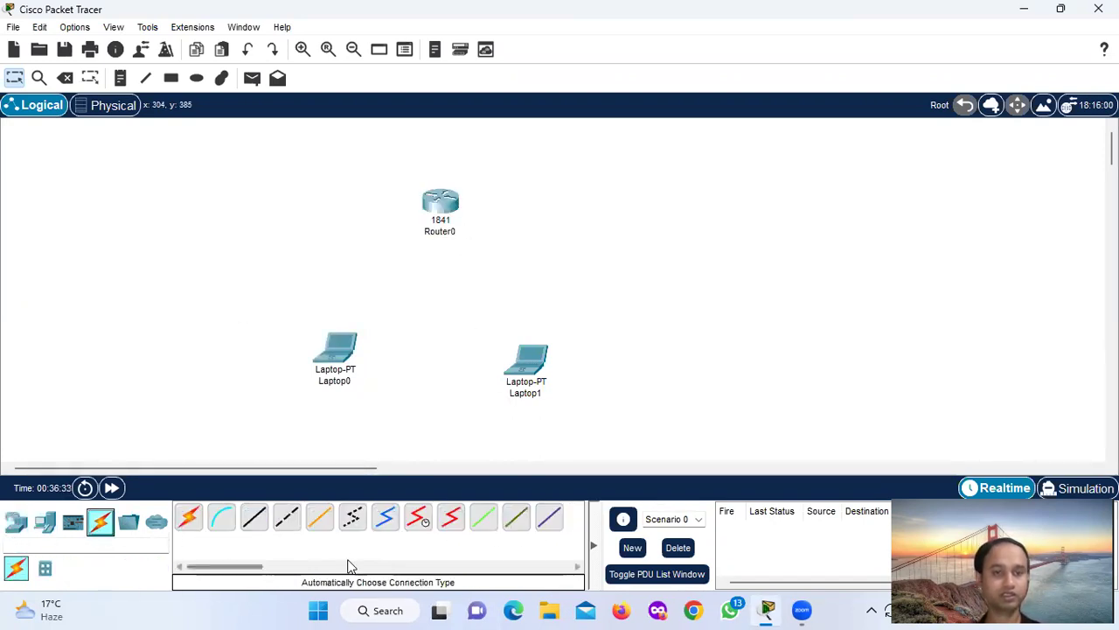
{"action": "left_click", "coordinate": [281, 518]}
{"action": "left_click", "coordinate": [340, 350]}
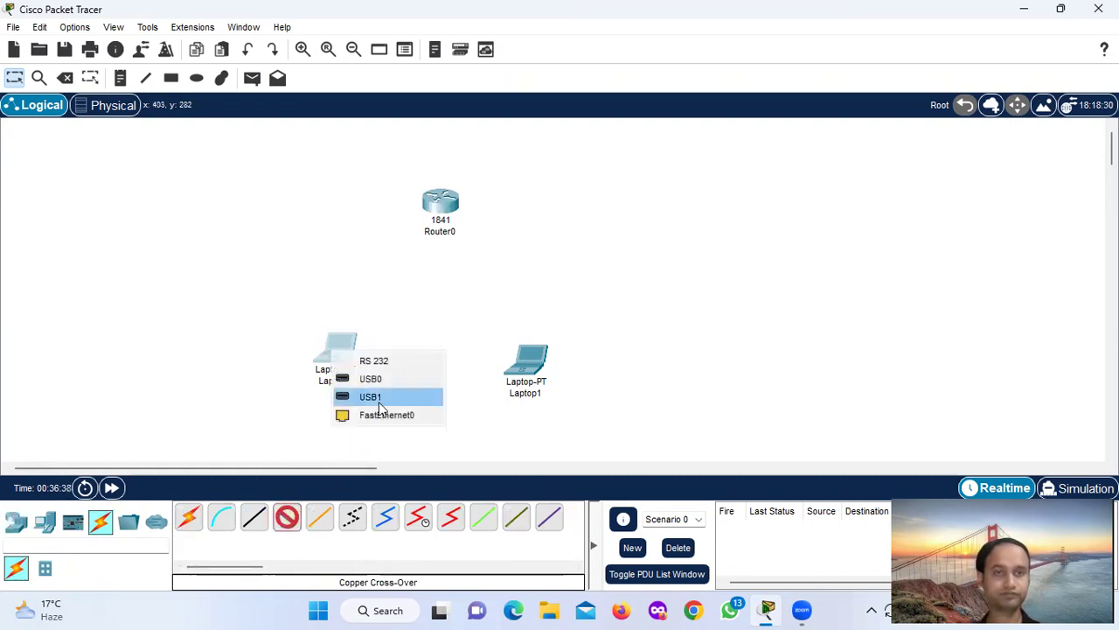
{"action": "left_click", "coordinate": [377, 414]}
{"action": "left_click", "coordinate": [441, 207]}
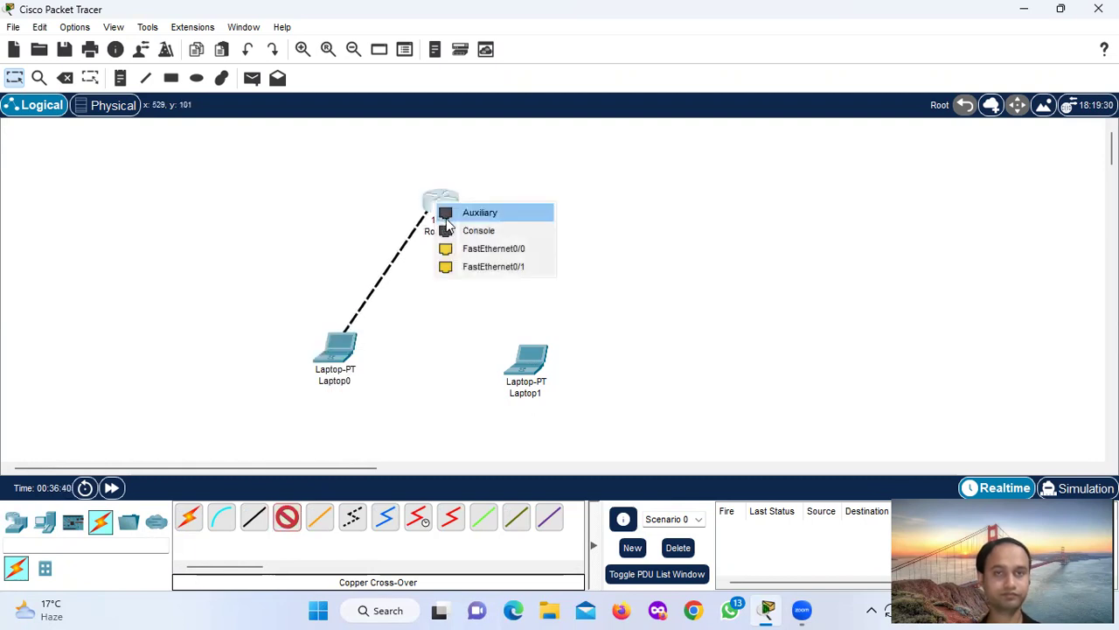
{"action": "left_click", "coordinate": [463, 249]}
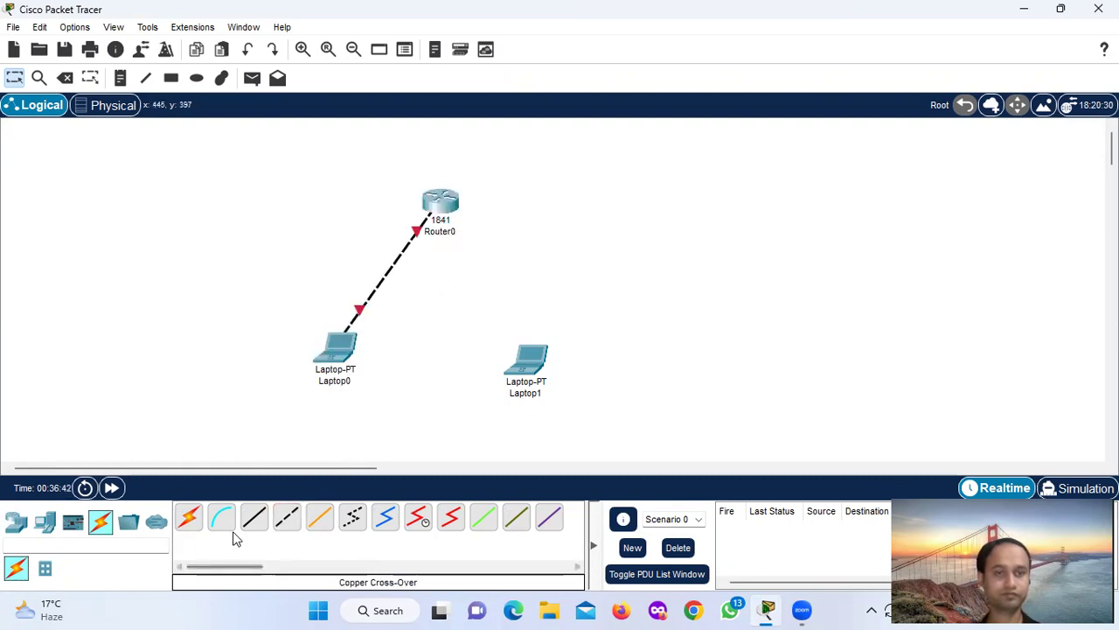
Step: Connect Laptop1's FastEthernet0 to Router0's FastEthernet0/1 with a Copper Cross-Over cable, and align both laptops symmetrically below the router
{"action": "left_click", "coordinate": [287, 517]}
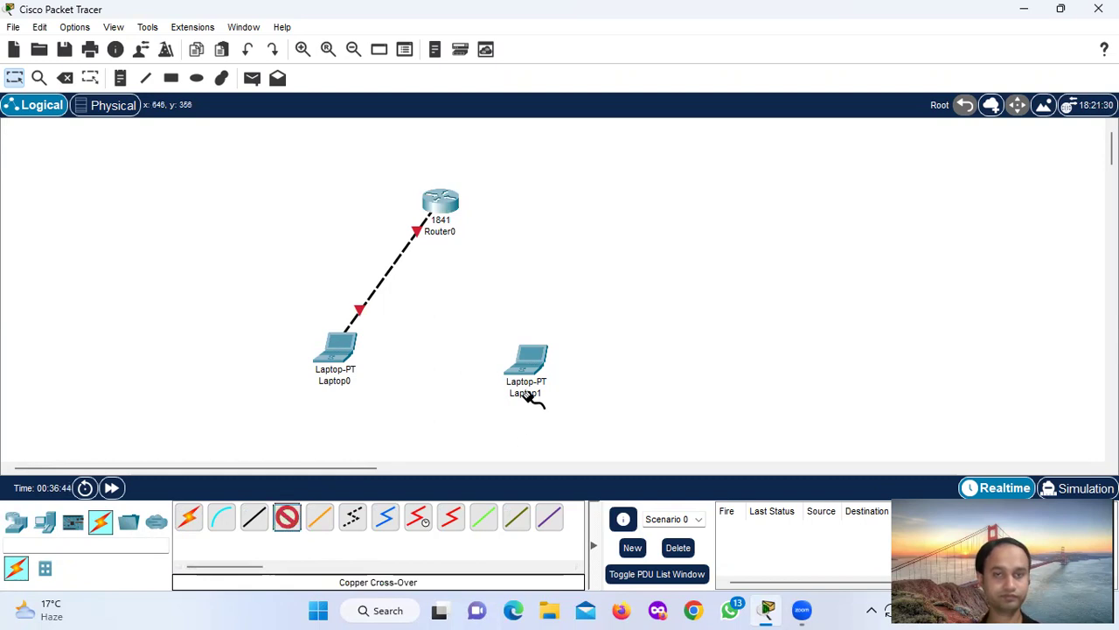
{"action": "left_click", "coordinate": [537, 361]}
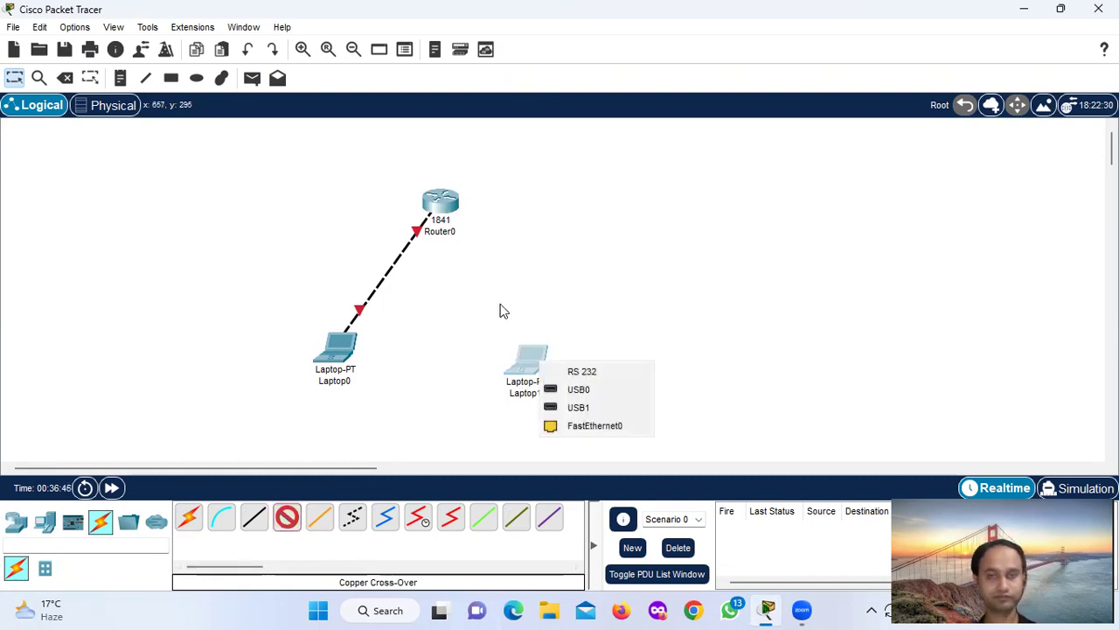
{"action": "left_click", "coordinate": [573, 426]}
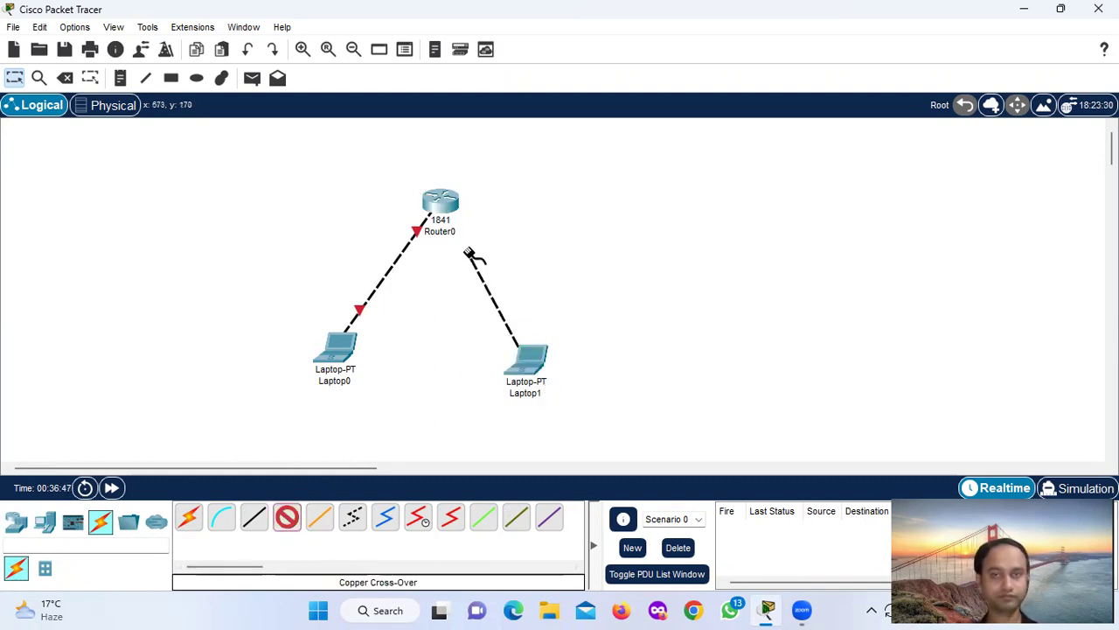
{"action": "left_click", "coordinate": [444, 210]}
{"action": "left_click", "coordinate": [498, 260]}
{"action": "left_click_drag", "start_coordinate": [325, 357], "coordinate": [373, 357]}
{"action": "left_click_drag", "start_coordinate": [536, 365], "coordinate": [524, 354]}
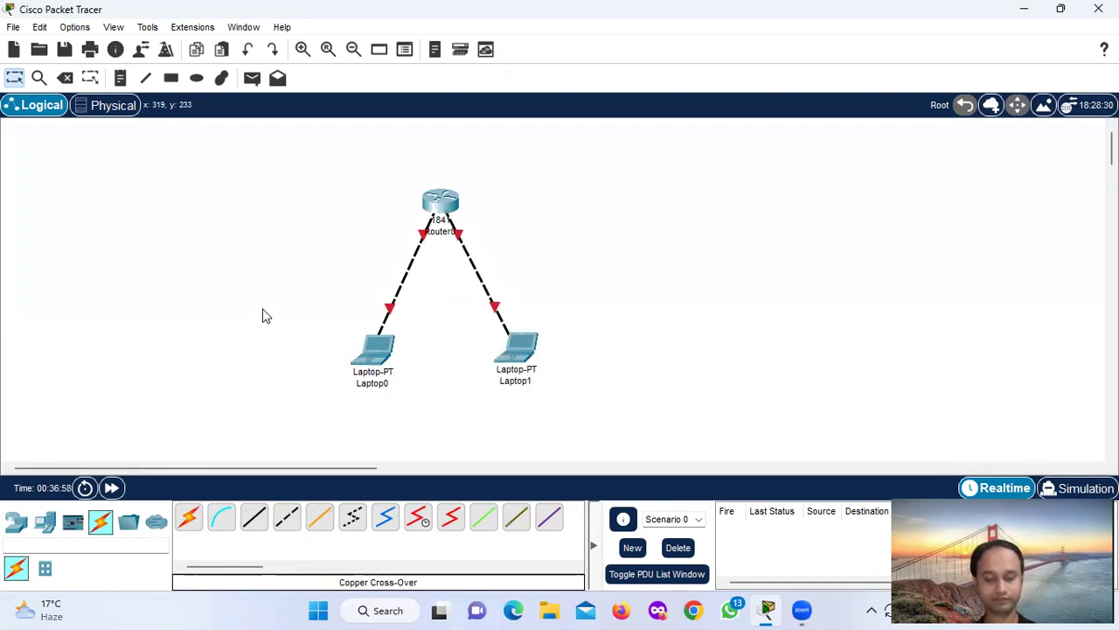
Step: Add a text note reading 192.168.1.2 below Laptop0
{"action": "left_click", "coordinate": [119, 80]}
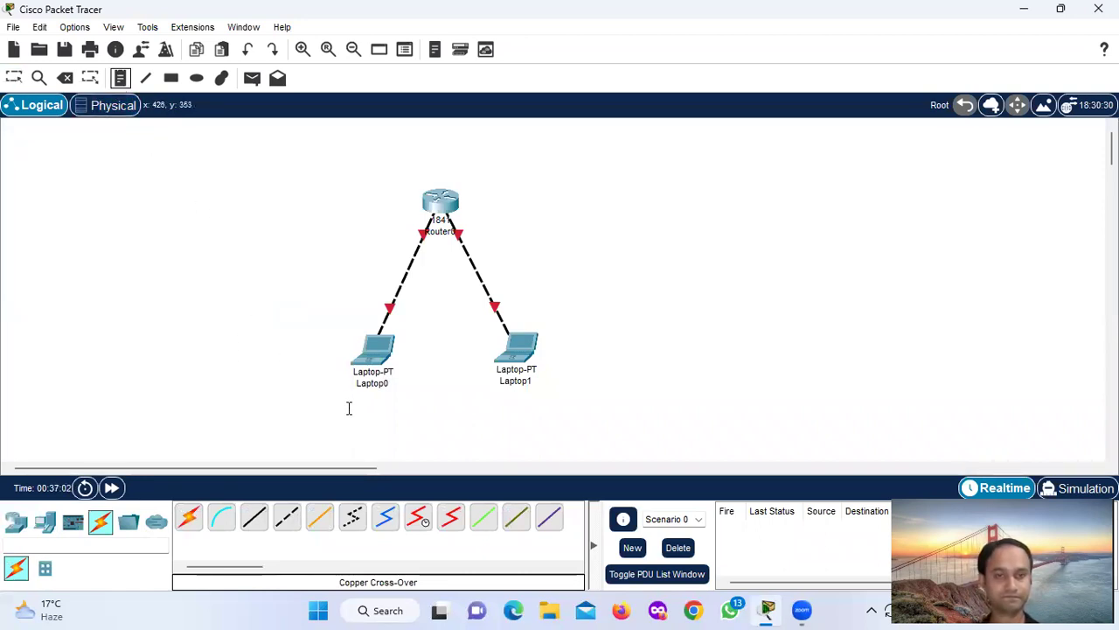
{"action": "left_click", "coordinate": [327, 402]}
{"action": "type", "text": "192"}
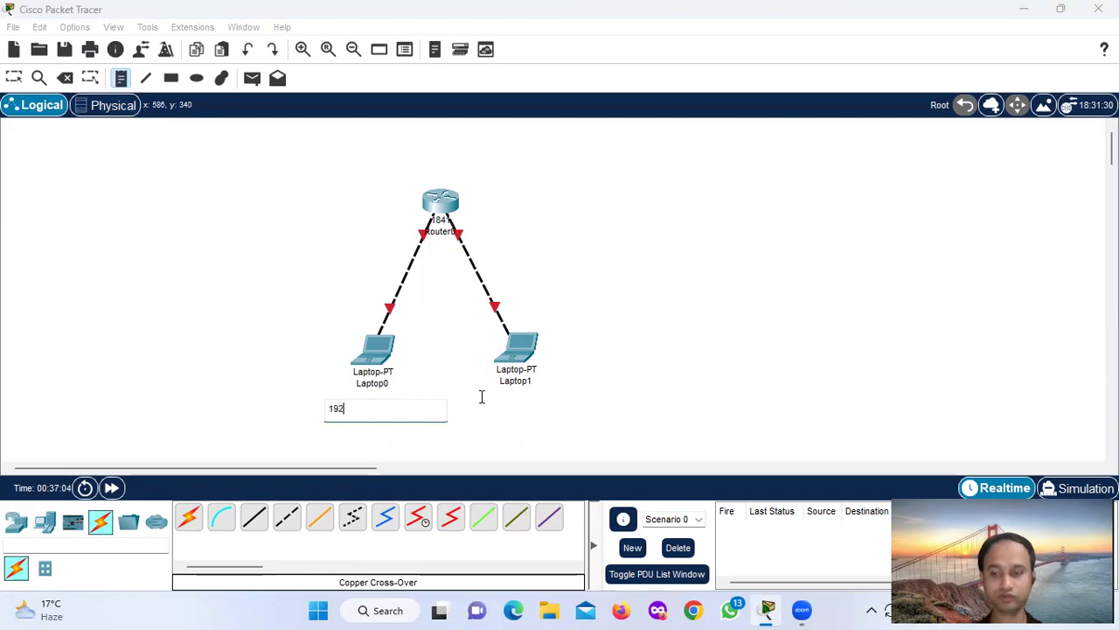
{"action": "type", "text": ".168.1.2"}
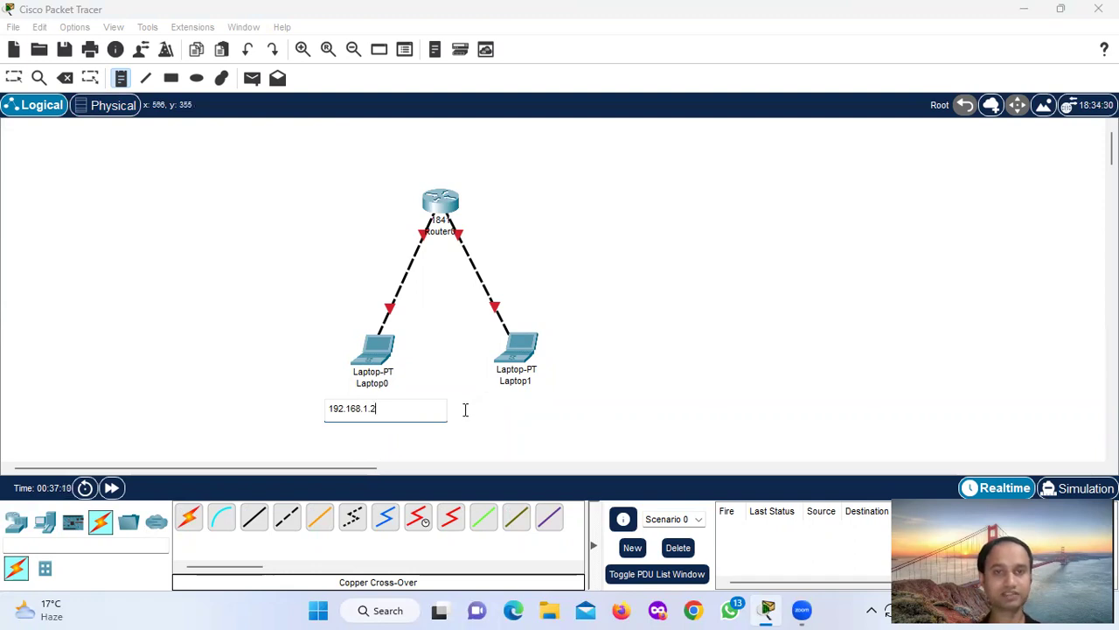
Step: Add a text note reading 192.168.2.2 below Laptop1 and return to the selection tool
{"action": "left_click", "coordinate": [488, 405]}
{"action": "type", "text": "192.1"}
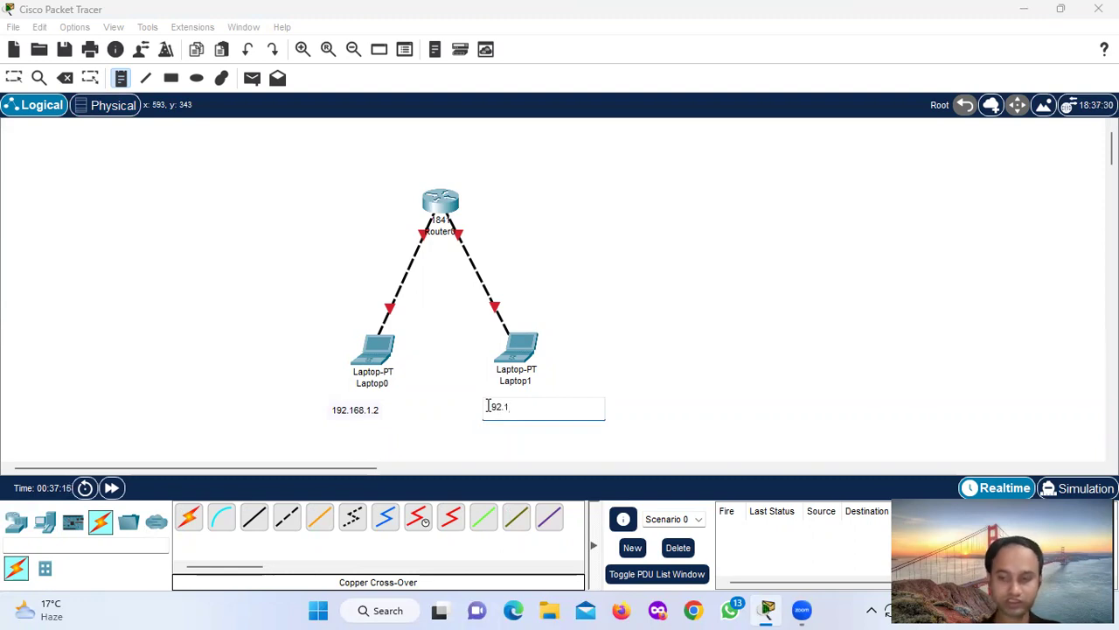
{"action": "type", "text": "68.2.2"}
{"action": "left_click", "coordinate": [82, 367]}
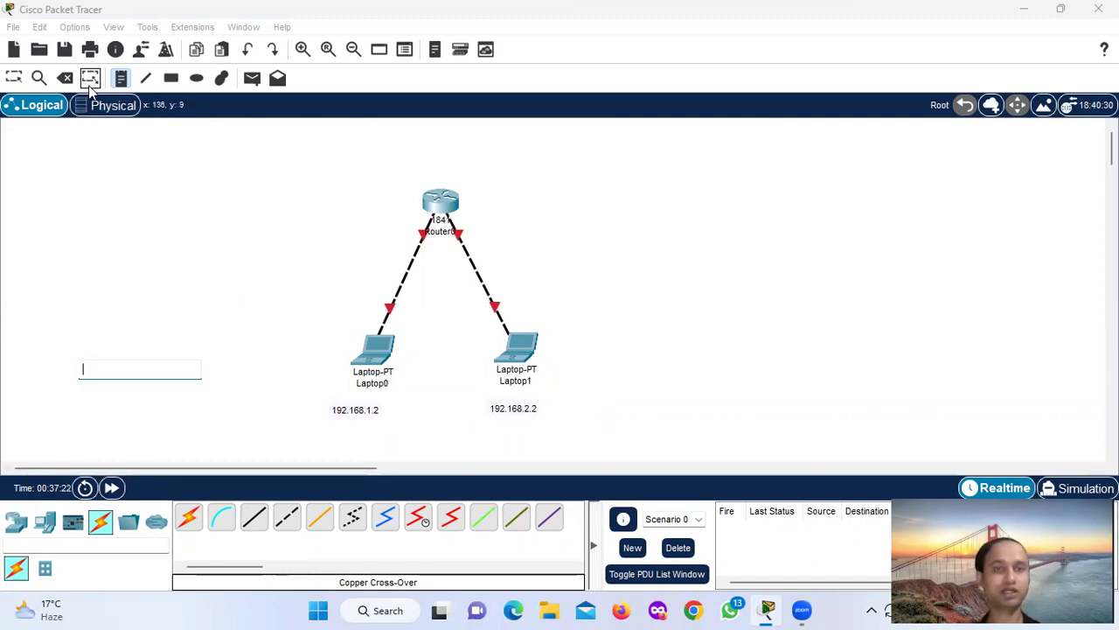
{"action": "left_click", "coordinate": [15, 80]}
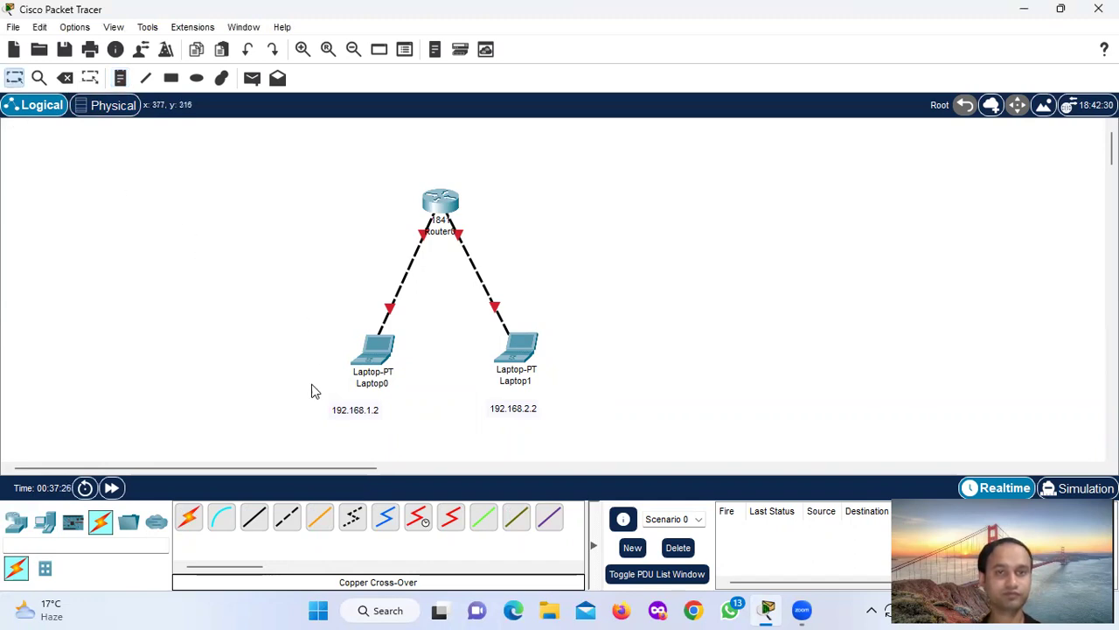
Step: Move both IP address notes closer beneath their laptops
{"action": "left_click_drag", "start_coordinate": [349, 416], "coordinate": [356, 411]}
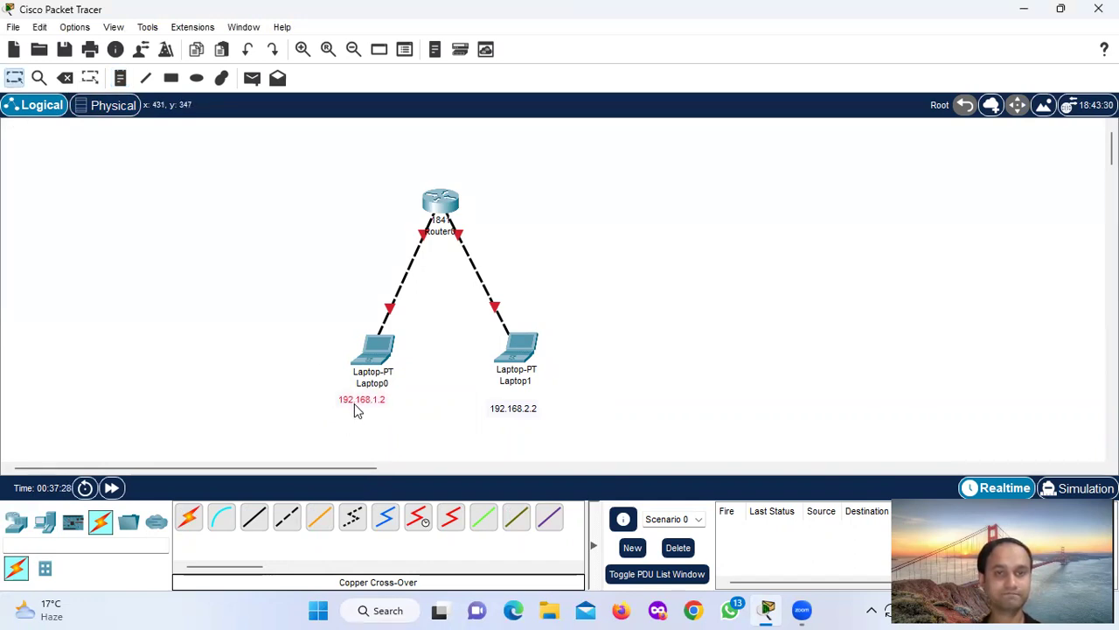
{"action": "left_click_drag", "start_coordinate": [517, 412], "coordinate": [521, 404]}
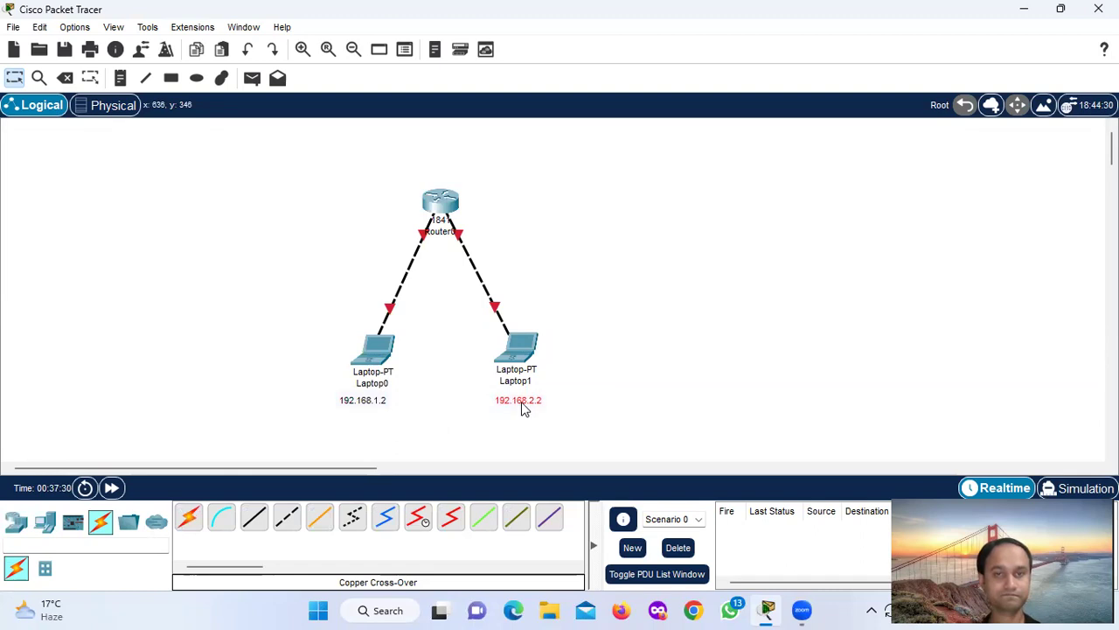
{"action": "left_click", "coordinate": [180, 370]}
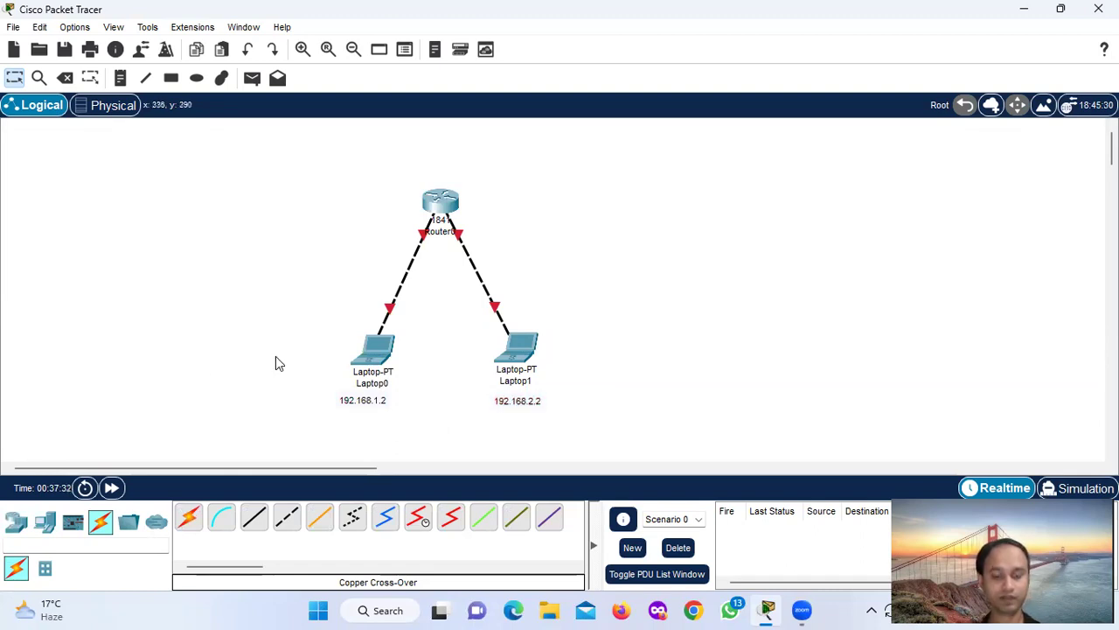
Step: Give Laptop0 the static IPv4 address 192.168.1.2 with subnet mask 255.255.255.0 and close its window
{"action": "left_click", "coordinate": [373, 350]}
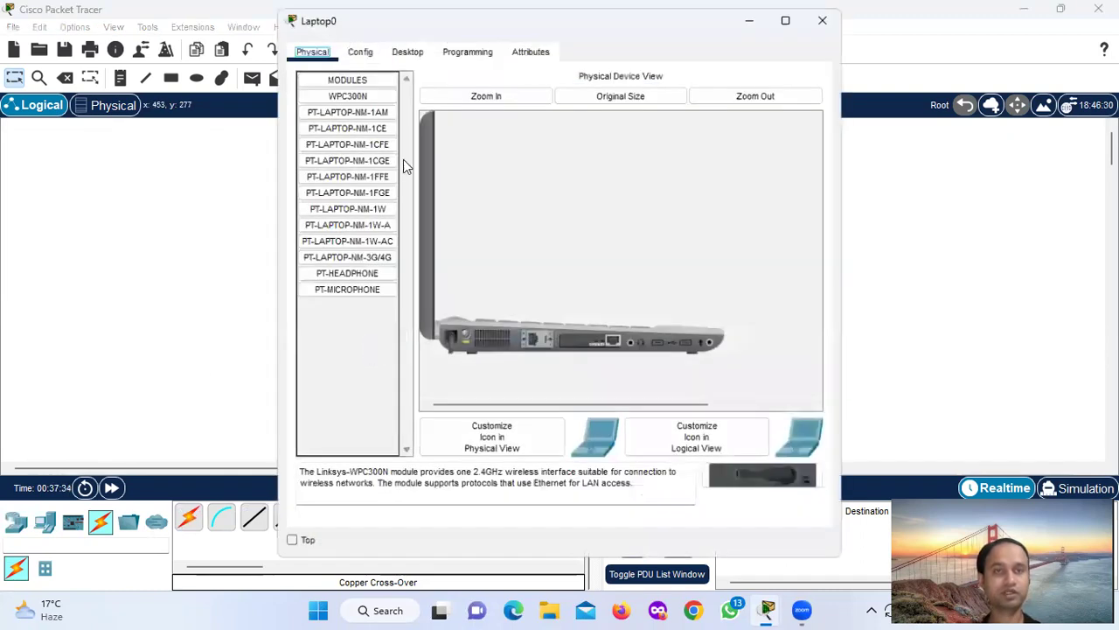
{"action": "left_click", "coordinate": [408, 52]}
{"action": "left_click", "coordinate": [355, 116]}
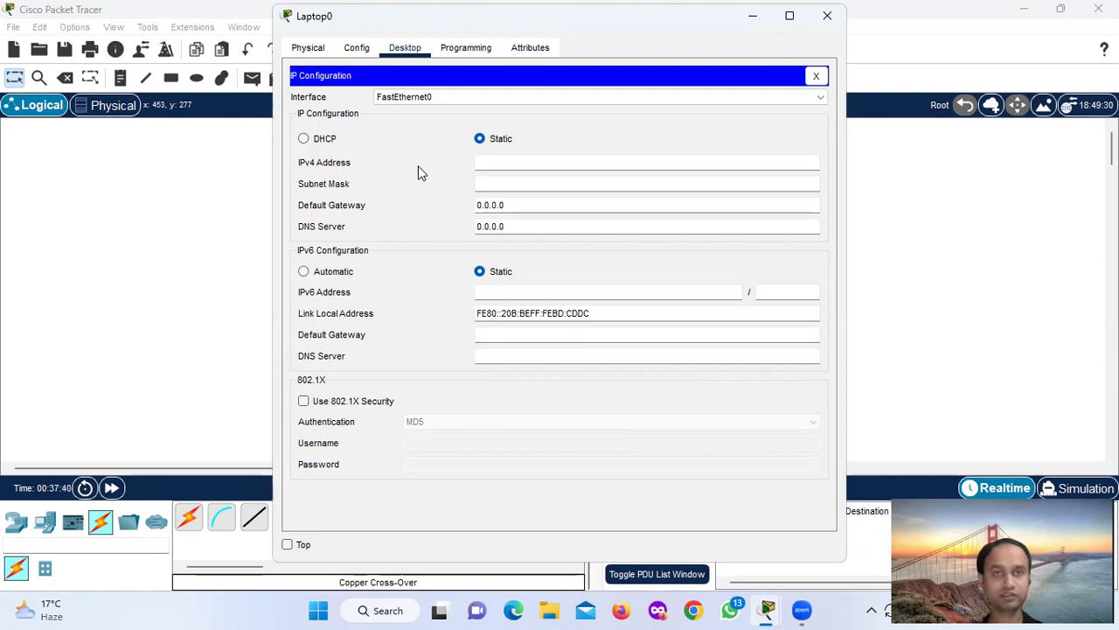
{"action": "left_click", "coordinate": [480, 162]}
{"action": "type", "text": "192.168.1.2"}
{"action": "key", "text": "Tab"}
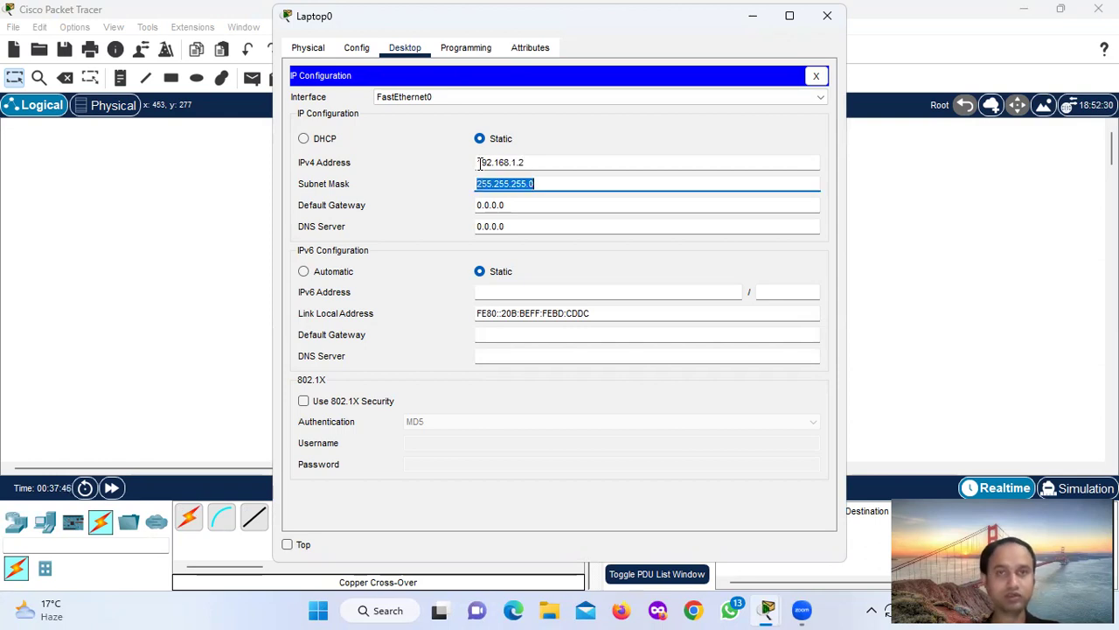
{"action": "left_click", "coordinate": [513, 205]}
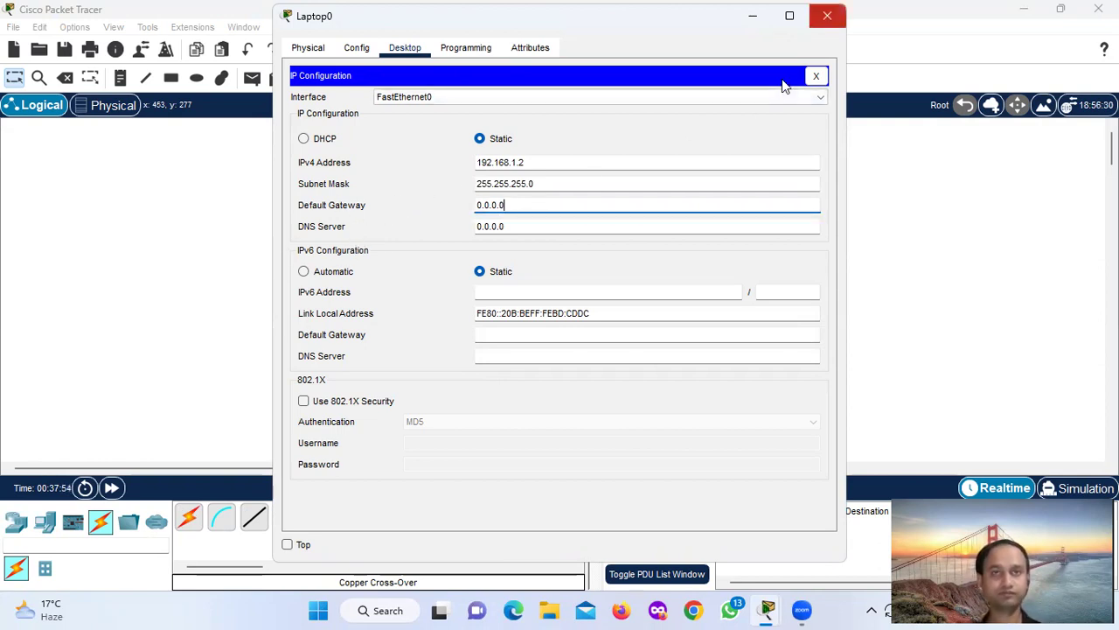
{"action": "double_click", "coordinate": [499, 166]}
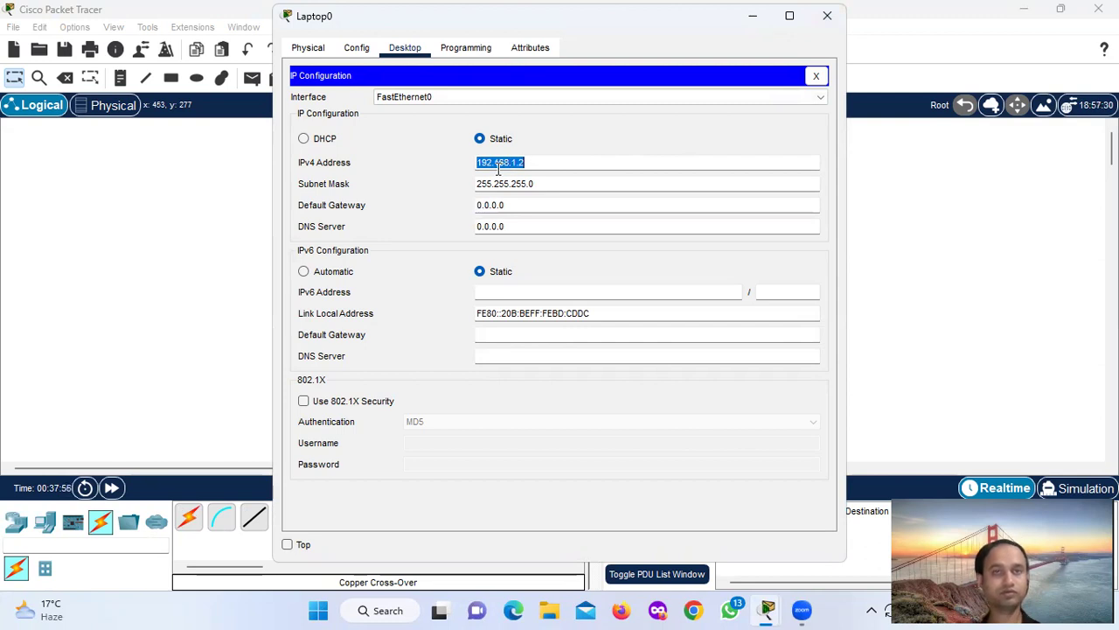
{"action": "left_click", "coordinate": [827, 15]}
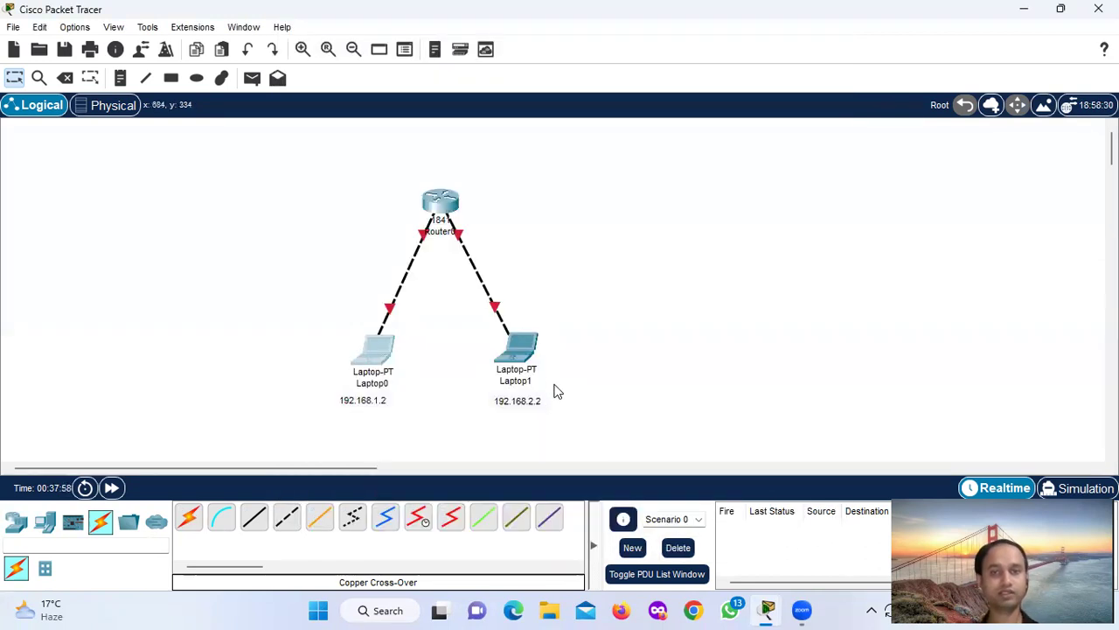
Step: Open the IP configuration of Laptop1
{"action": "left_click", "coordinate": [517, 348]}
{"action": "left_click", "coordinate": [405, 47]}
{"action": "left_click", "coordinate": [372, 121]}
{"action": "left_click", "coordinate": [484, 166]}
{"action": "type", "text": "192.168.1.2"}
{"action": "key", "text": "Left"}
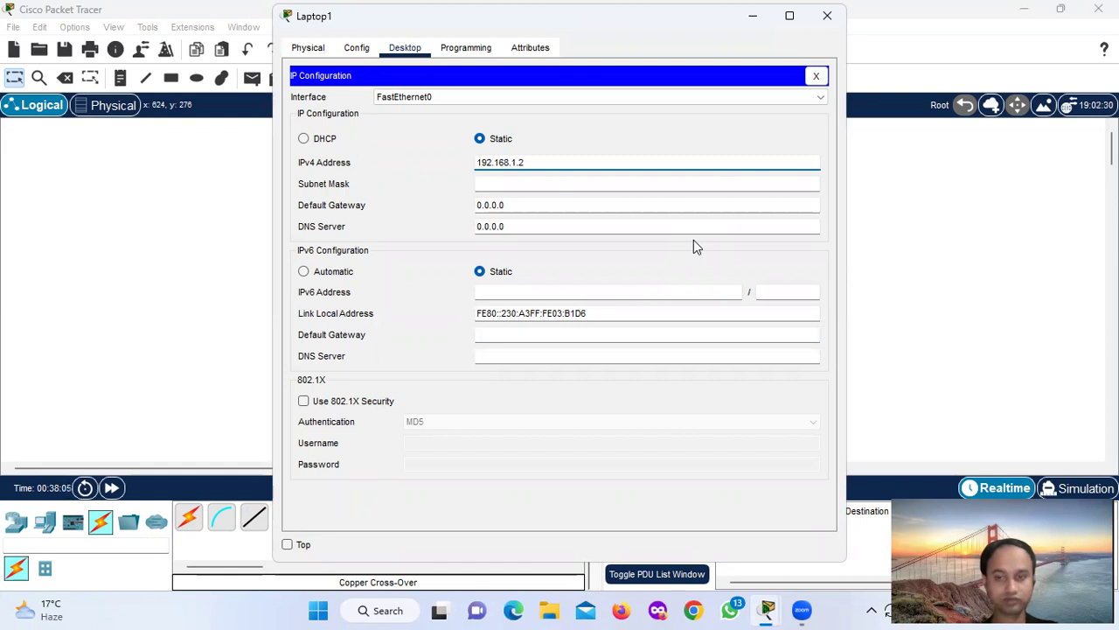
{"action": "type", "text": "."}
{"action": "left_click", "coordinate": [562, 183]}
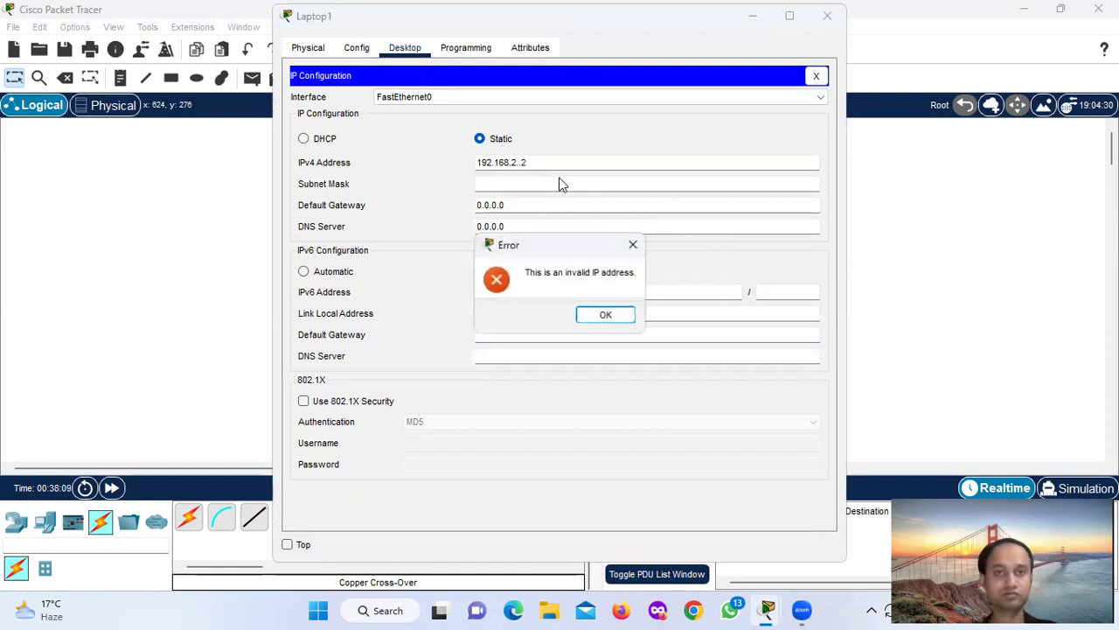
{"action": "left_click", "coordinate": [608, 322]}
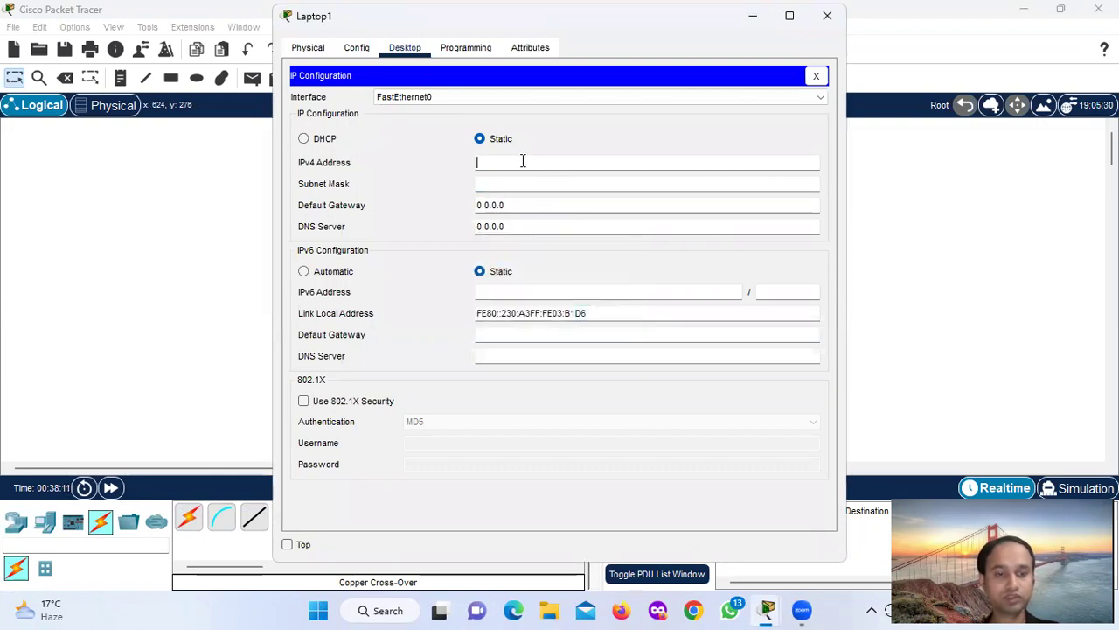
Step: Give Laptop1 the static IPv4 address 192.168.2.2 with subnet mask 255.255.255.0 and close its window
{"action": "type", "text": "192.168.2"}
{"action": "key", "text": "BackSpace"}
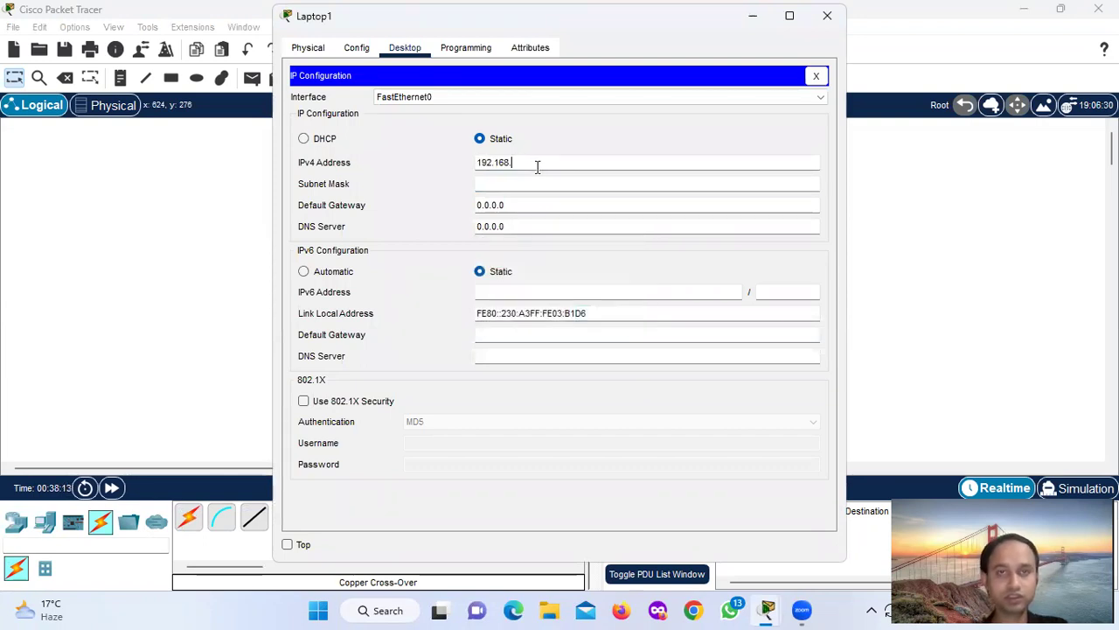
{"action": "left_click", "coordinate": [513, 183]}
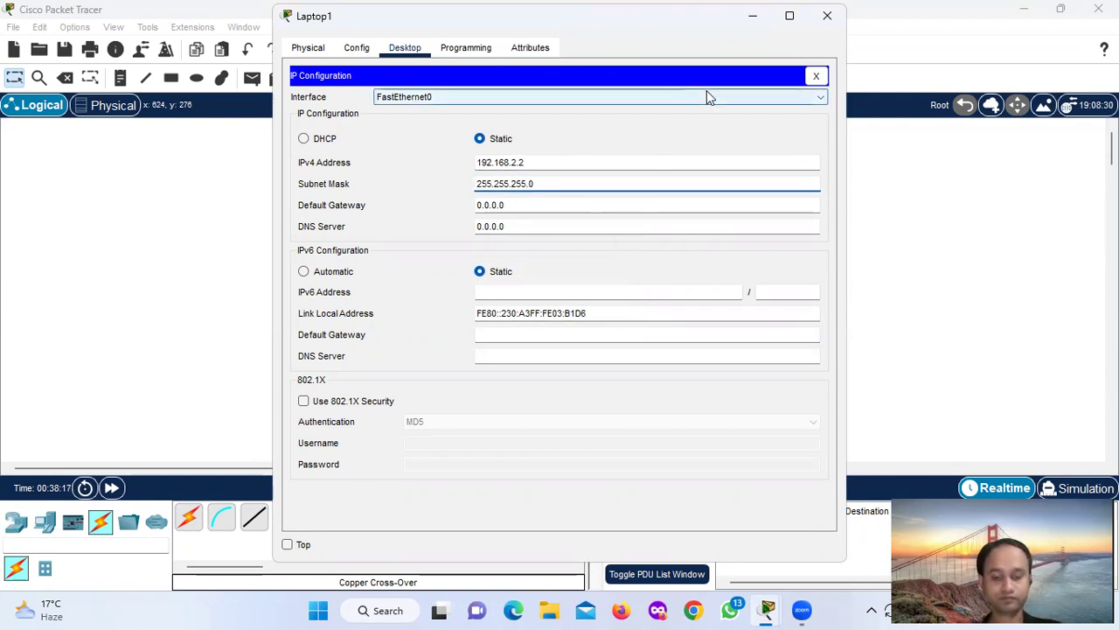
{"action": "left_click", "coordinate": [827, 16]}
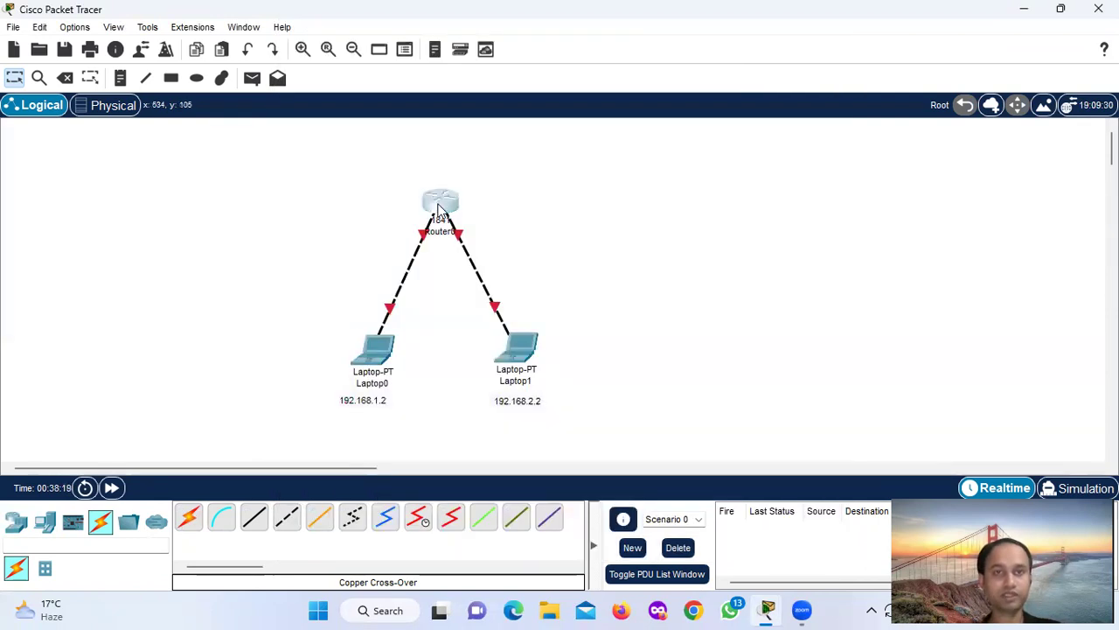
Step: Switch on Router0's FastEthernet0/0 port and give it the IPv4 address 192.168.1.1 with subnet mask 255.255.255.0
{"action": "left_click", "coordinate": [440, 206]}
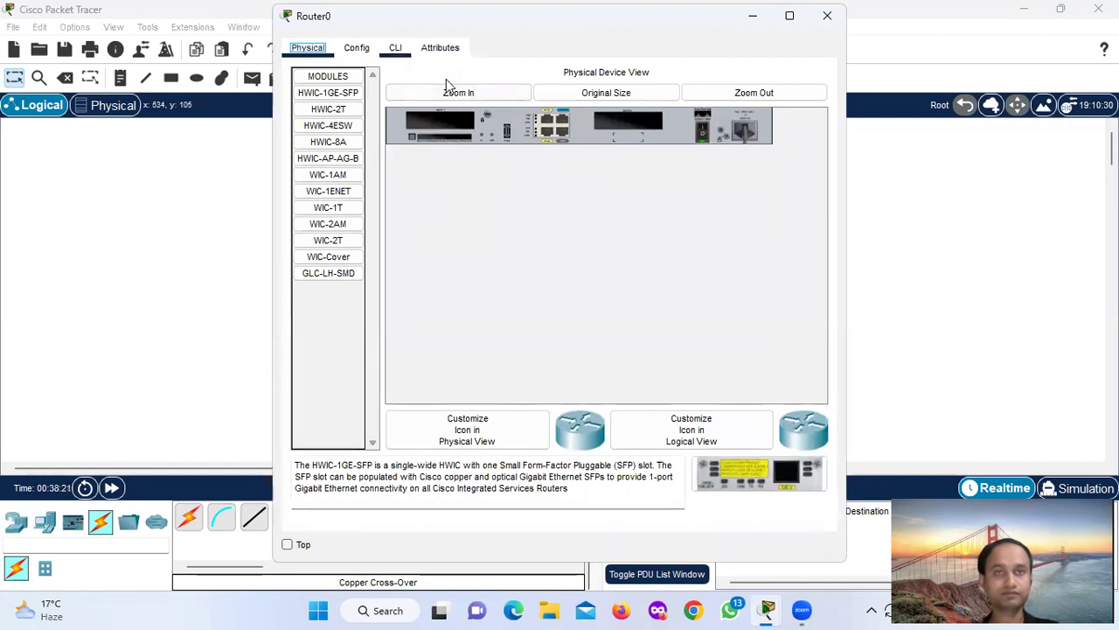
{"action": "left_click", "coordinate": [356, 47]}
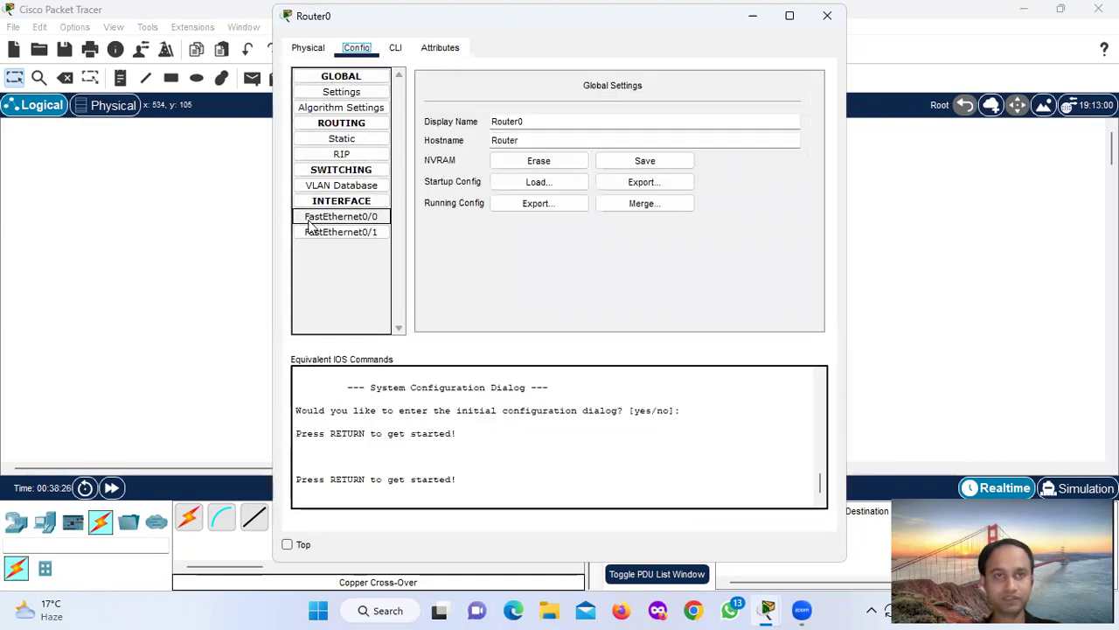
{"action": "left_click", "coordinate": [341, 216]}
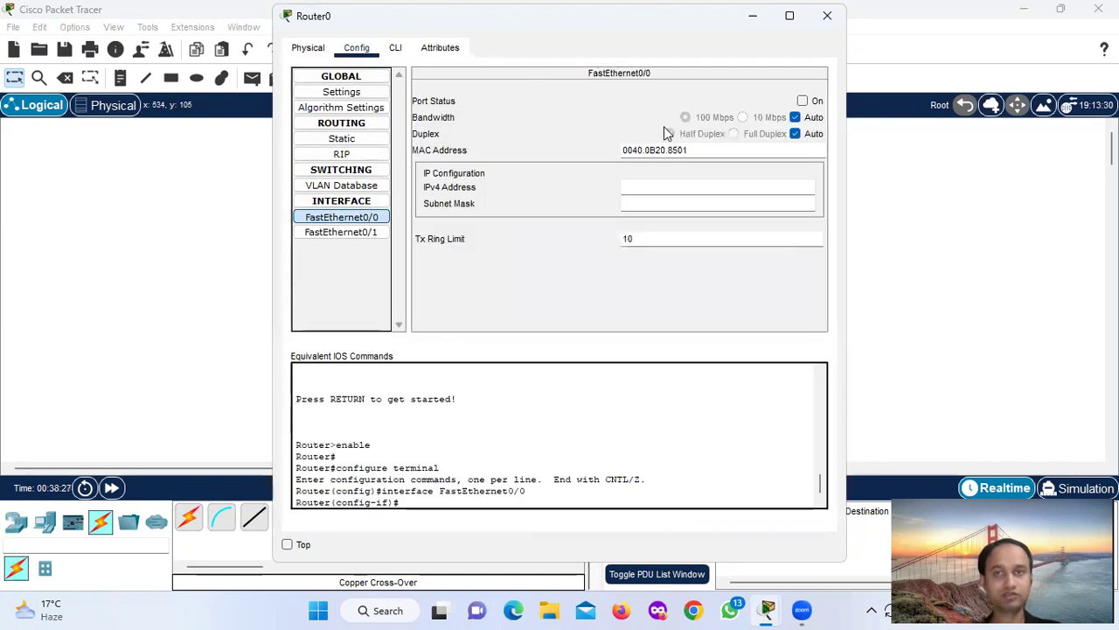
{"action": "left_click", "coordinate": [803, 100]}
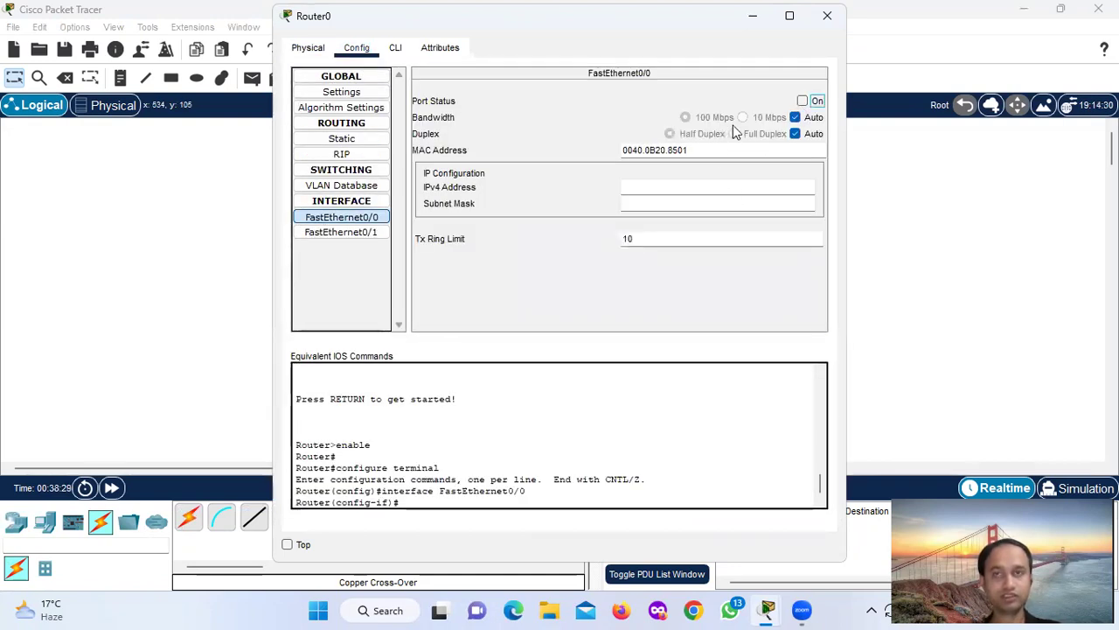
{"action": "left_click", "coordinate": [802, 101]}
{"action": "left_click", "coordinate": [711, 188]}
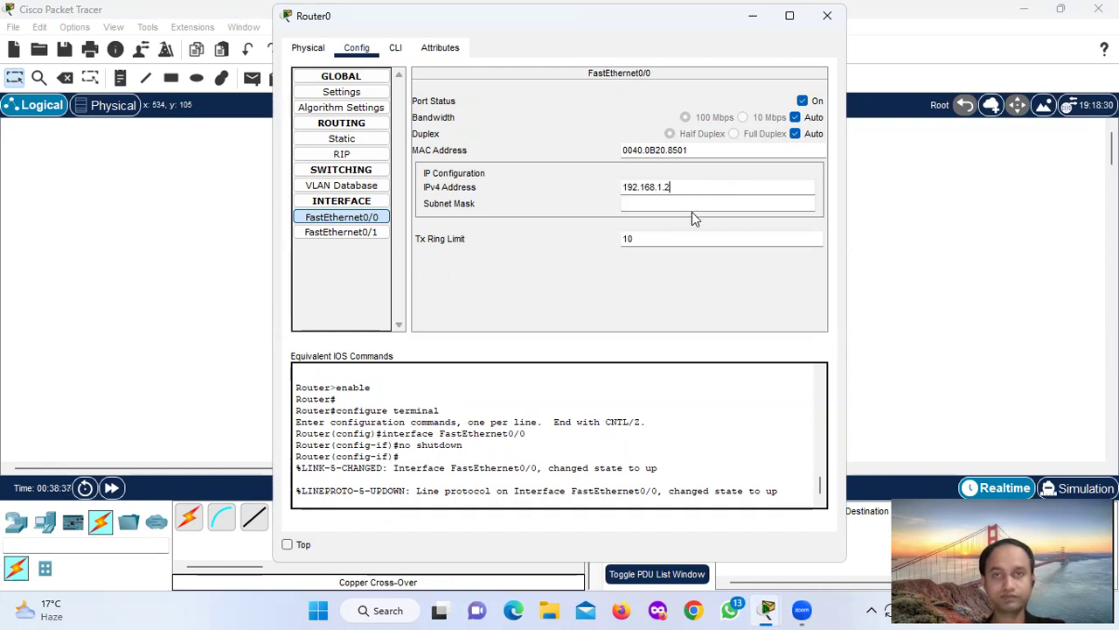
{"action": "left_click", "coordinate": [692, 204]}
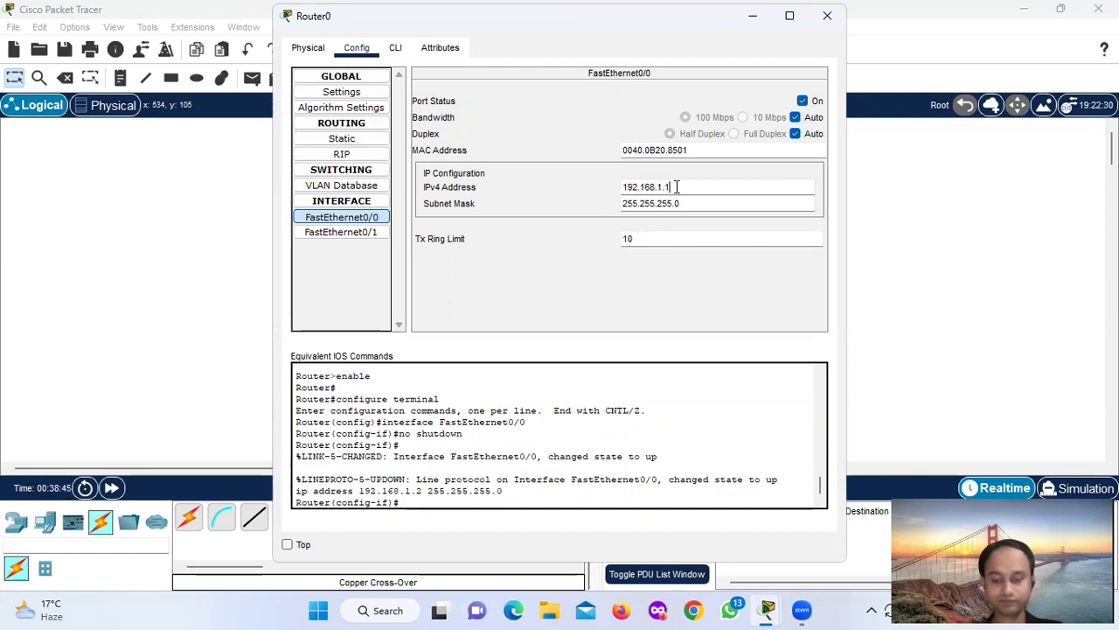
Step: Switch on Router0's FastEthernet0/1 port
{"action": "left_click", "coordinate": [348, 234]}
{"action": "left_click", "coordinate": [802, 101]}
Step: Try to give FastEthernet0/1 the IPv4 address 192.168.1.2 and close the router window
{"action": "left_click", "coordinate": [700, 193]}
{"action": "type", "text": "192.168."}
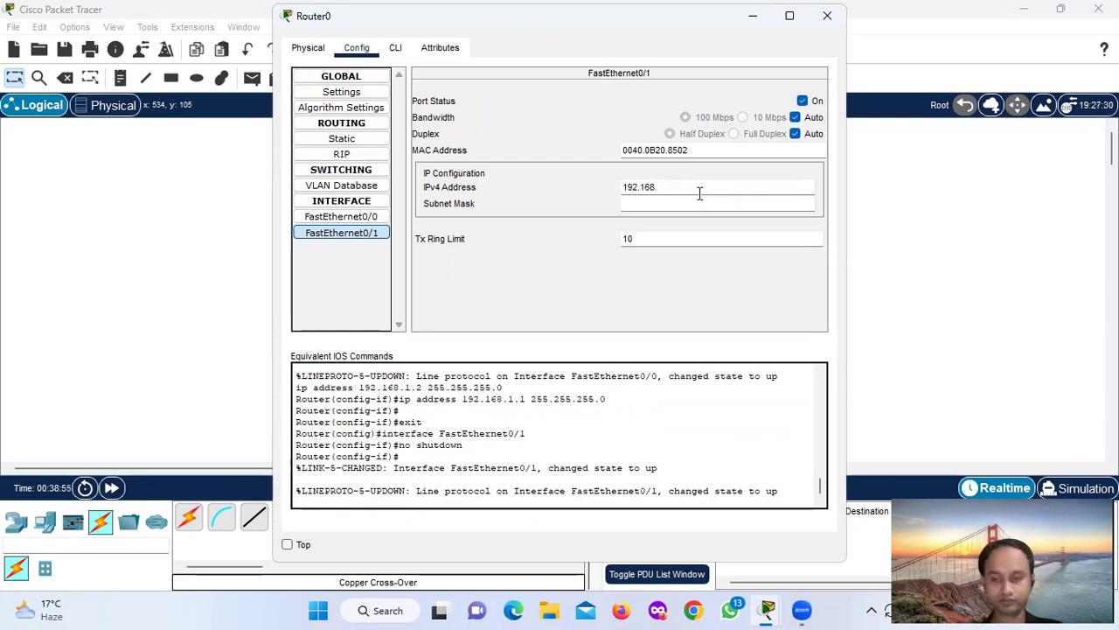
{"action": "type", "text": "1.2"}
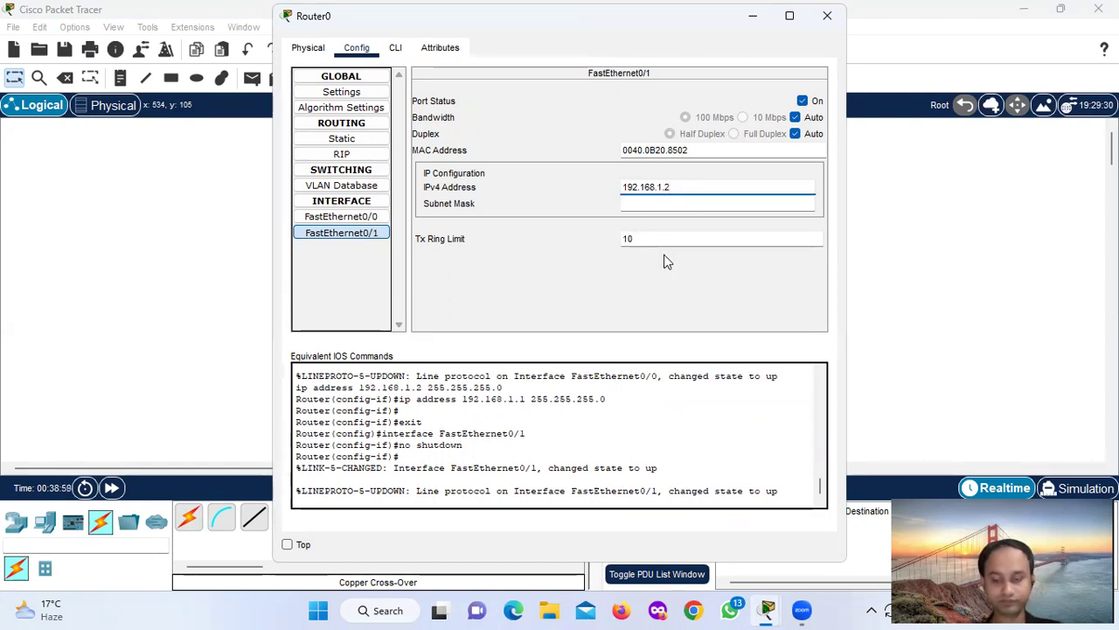
{"action": "left_click", "coordinate": [673, 205]}
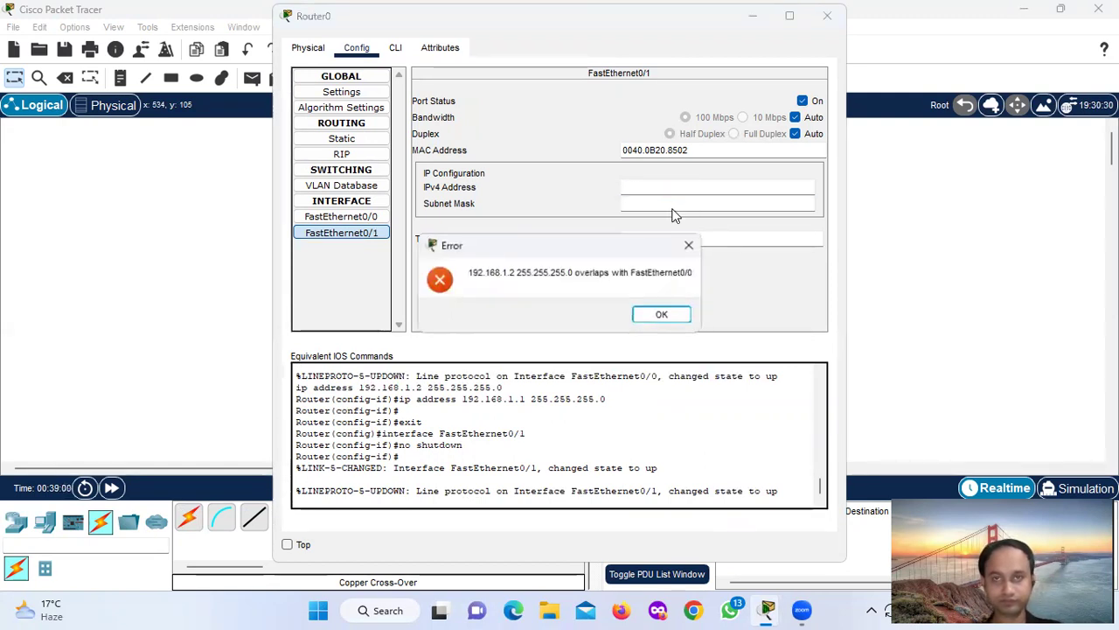
{"action": "left_click", "coordinate": [662, 315]}
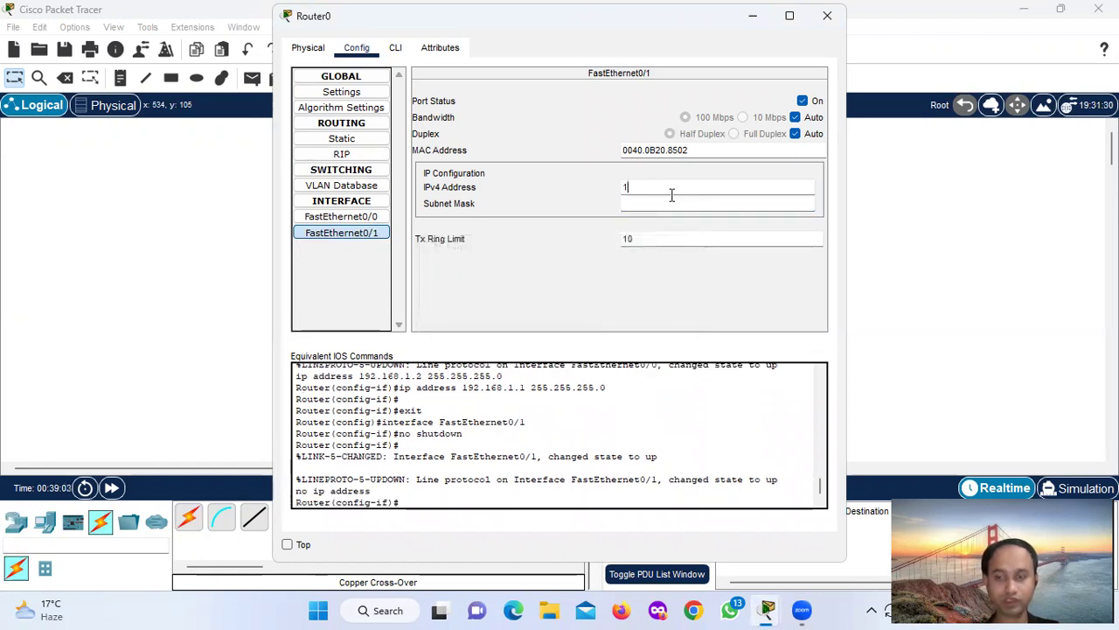
{"action": "type", "text": "192.168."}
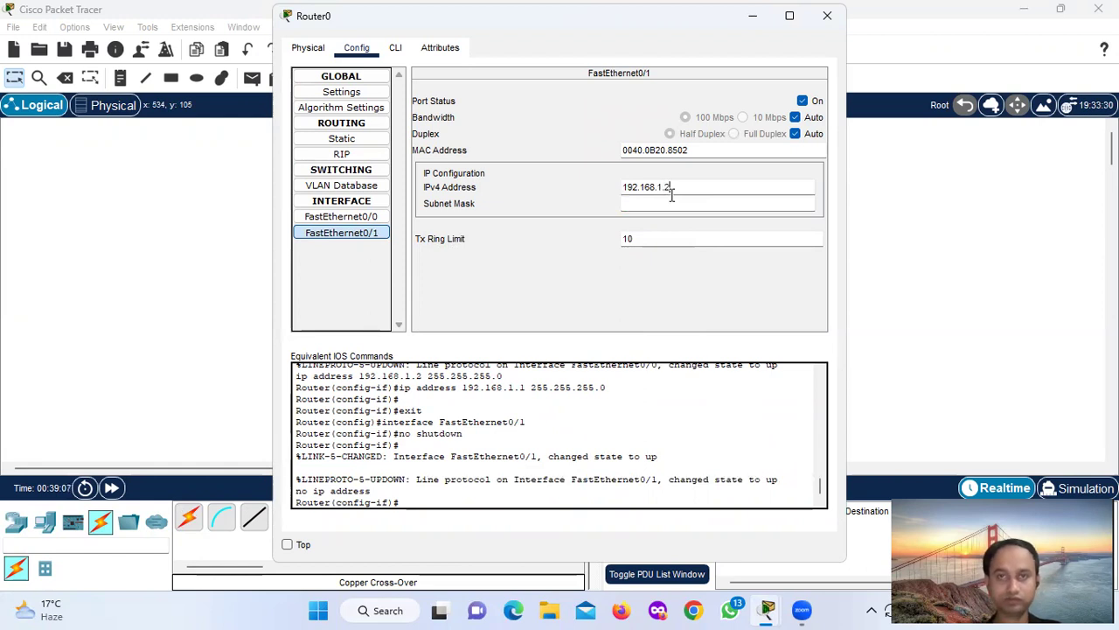
{"action": "type", "text": "1.2"}
{"action": "left_click", "coordinate": [663, 200]}
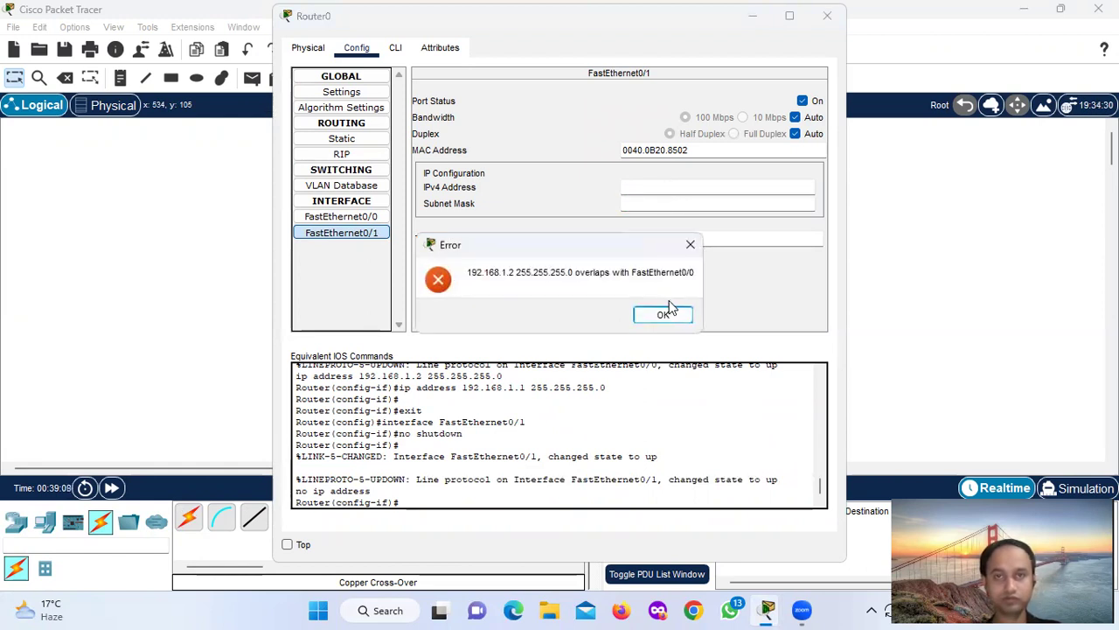
{"action": "left_click", "coordinate": [663, 314]}
{"action": "left_click", "coordinate": [662, 188]}
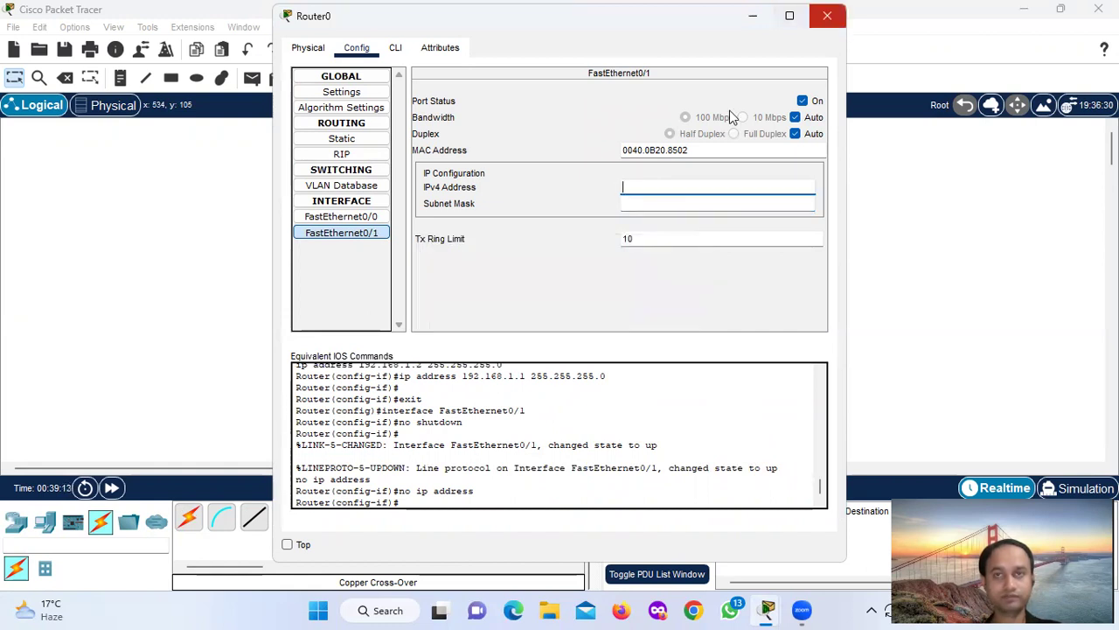
{"action": "left_click", "coordinate": [828, 16]}
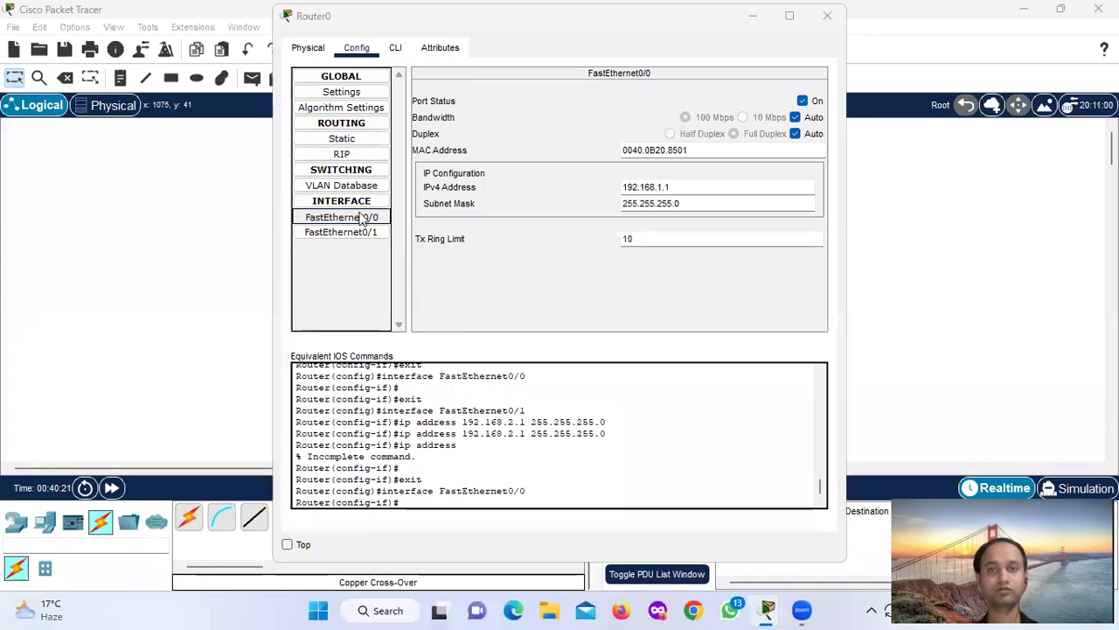
Step: Give Router0's FastEthernet0/1 interface the IPv4 address 192.168.2.1 with subnet mask 255.255.255.0
{"action": "left_click", "coordinate": [355, 218]}
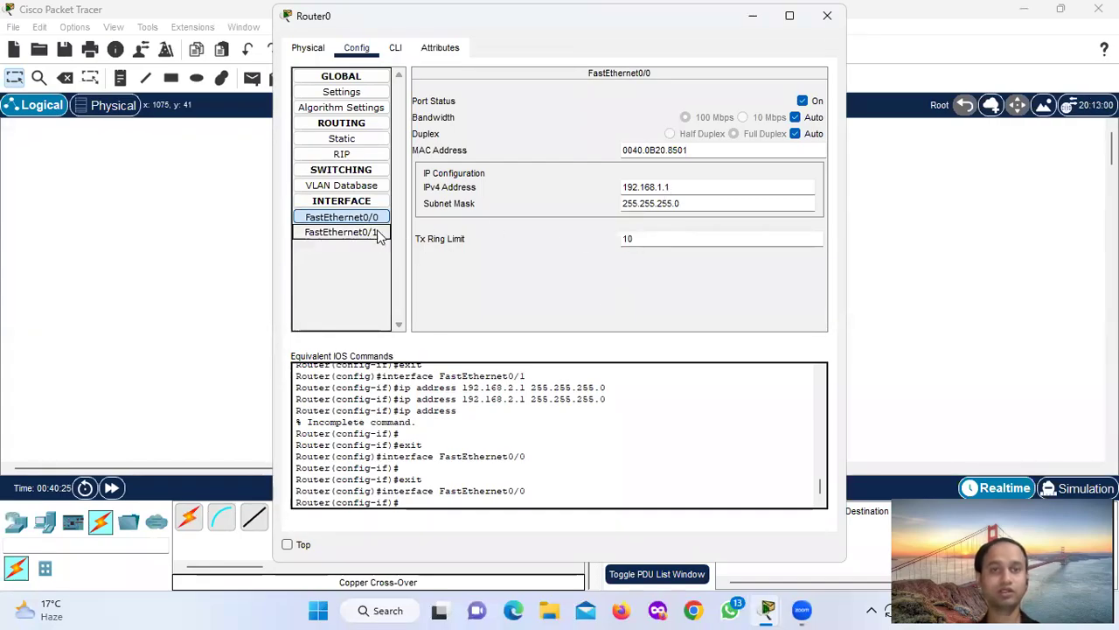
{"action": "left_click", "coordinate": [363, 233]}
{"action": "left_click", "coordinate": [372, 218]}
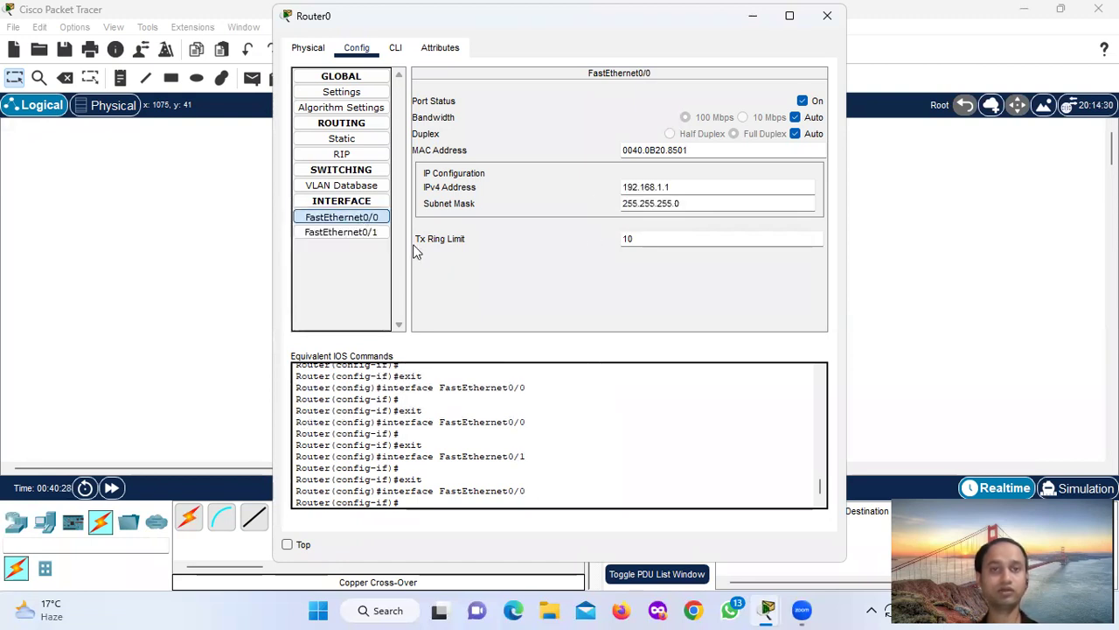
{"action": "left_click", "coordinate": [346, 234]}
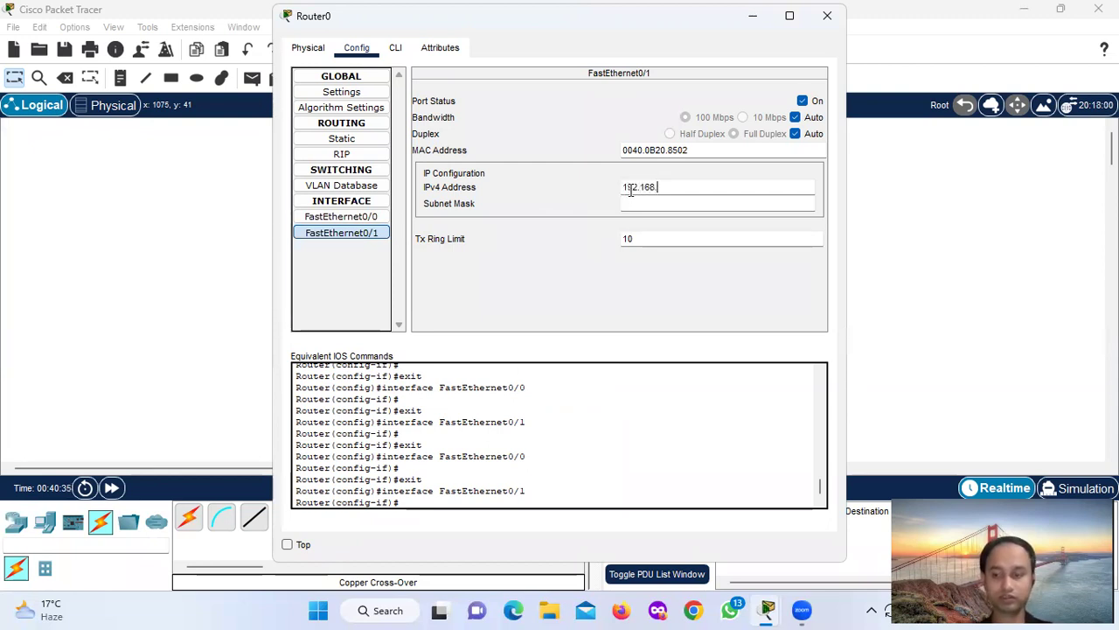
{"action": "left_click", "coordinate": [636, 202]}
{"action": "left_click", "coordinate": [717, 269]}
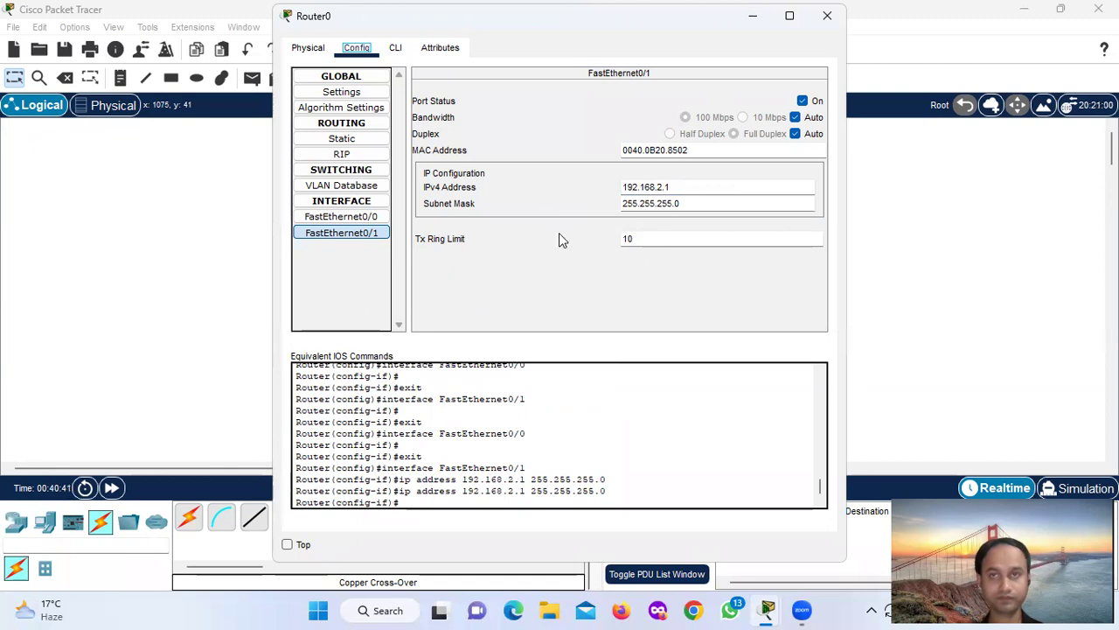
Step: Check the IP settings of both FastEthernet interfaces and close the router window
{"action": "left_click", "coordinate": [353, 218]}
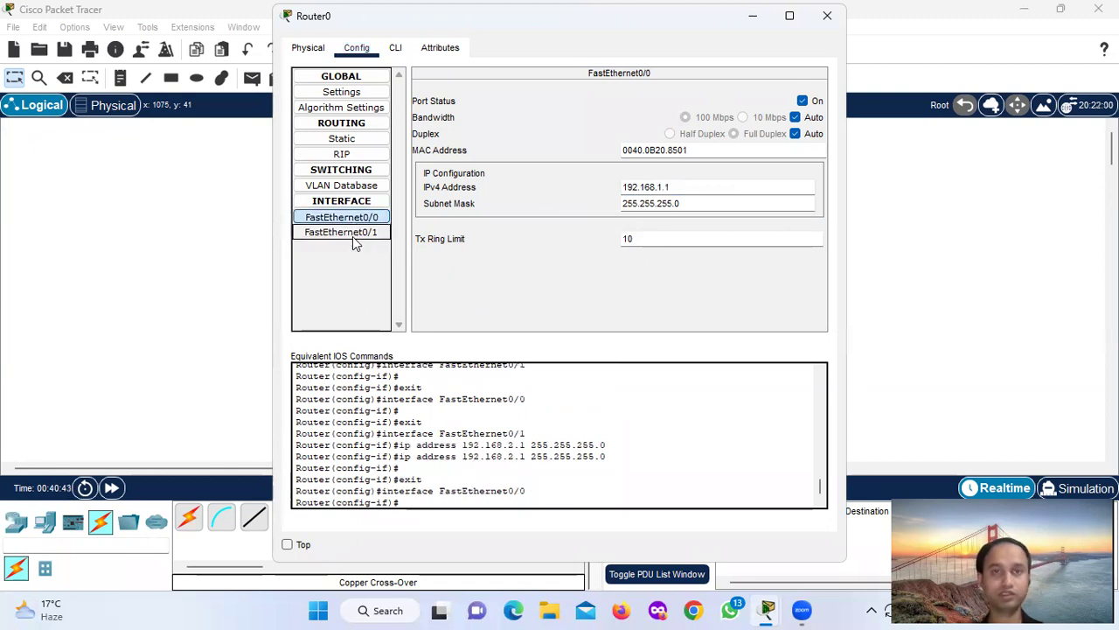
{"action": "left_click", "coordinate": [356, 233]}
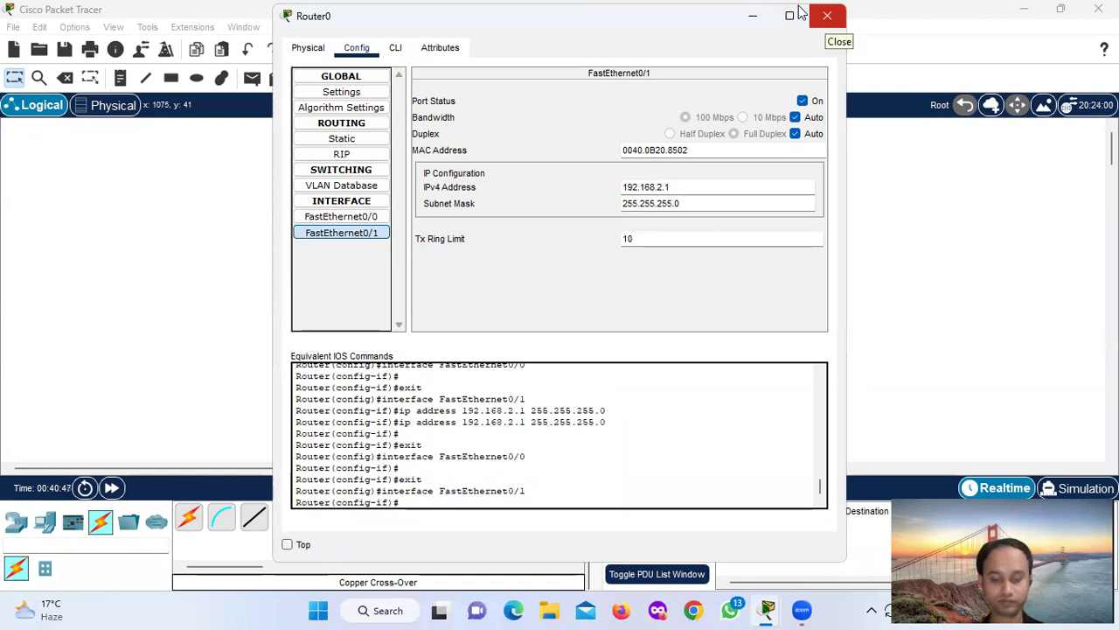
{"action": "left_click", "coordinate": [826, 16]}
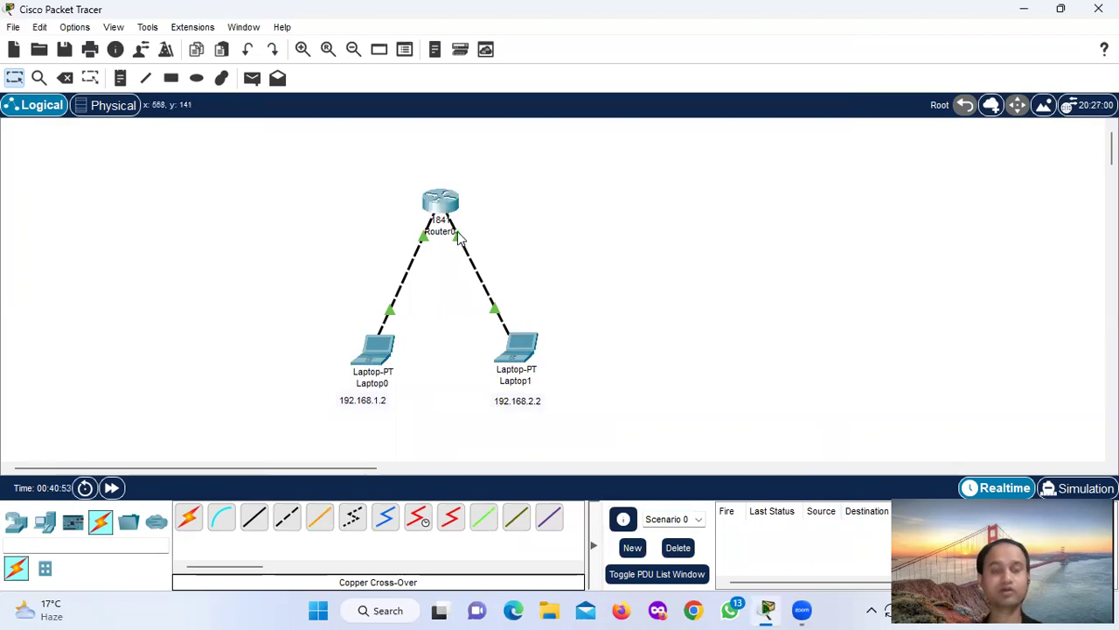
Step: Nudge Laptop1 slightly toward Laptop0, set Laptop0's default gateway to 192.168.1.1 and close its window
{"action": "left_click_drag", "start_coordinate": [522, 345], "coordinate": [511, 345]}
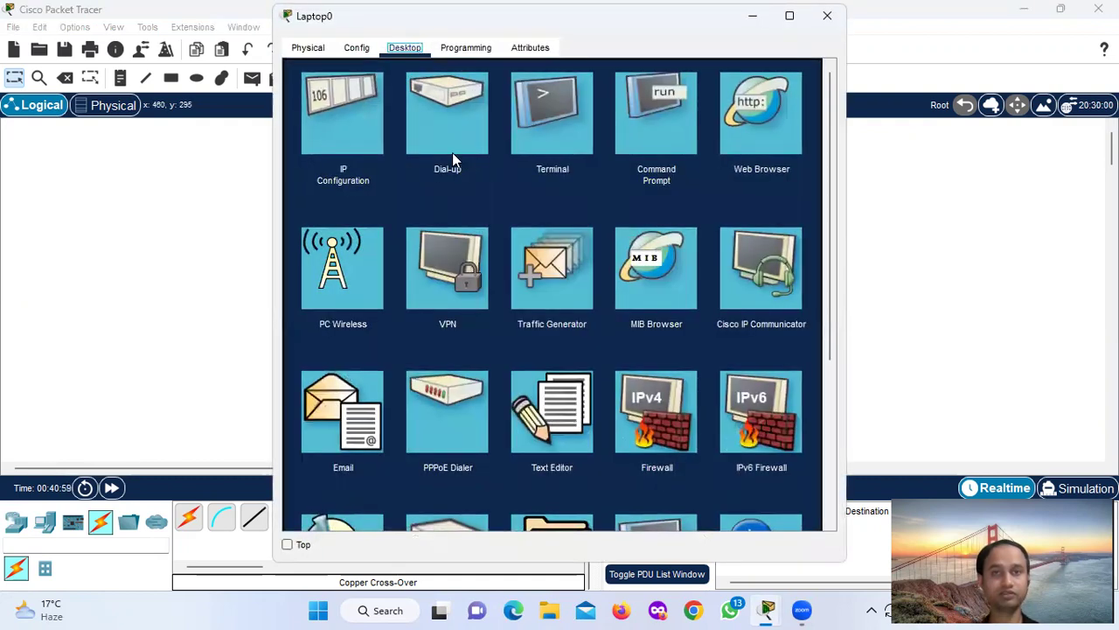
{"action": "left_click", "coordinate": [344, 140]}
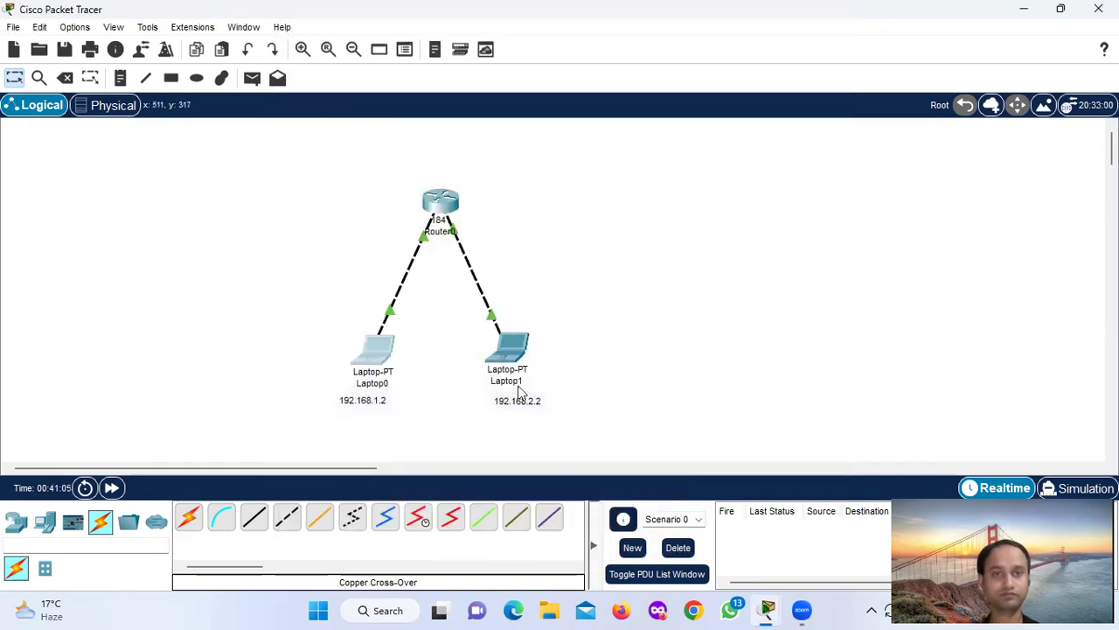
{"action": "left_click", "coordinate": [515, 352]}
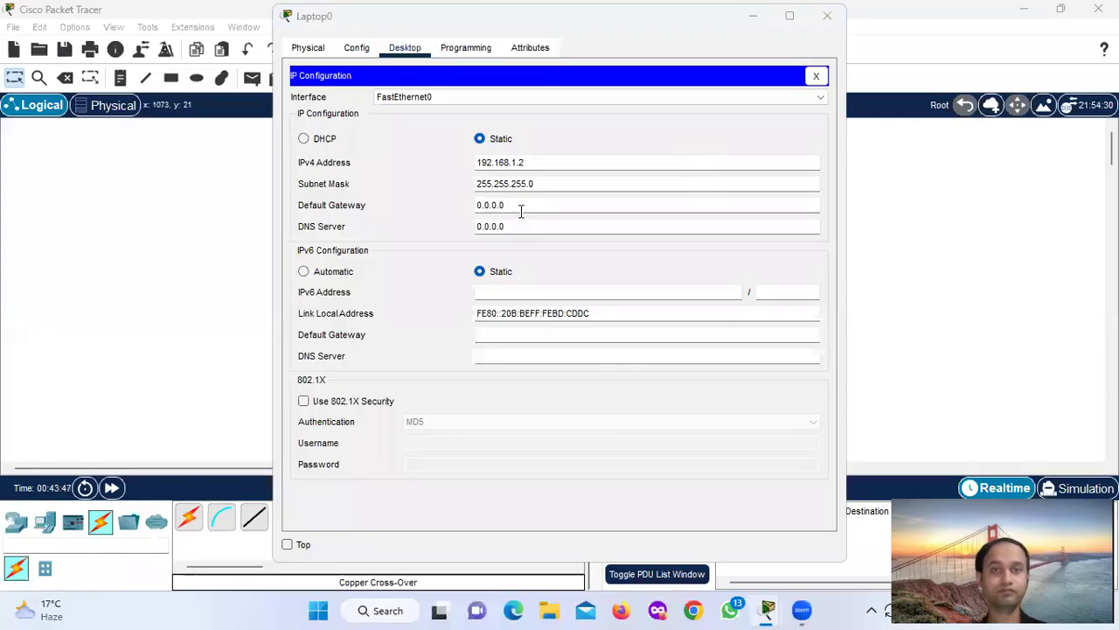
{"action": "key", "text": "Tab"}
{"action": "key", "text": "BackSpace"}
{"action": "type", "text": "192.16"}
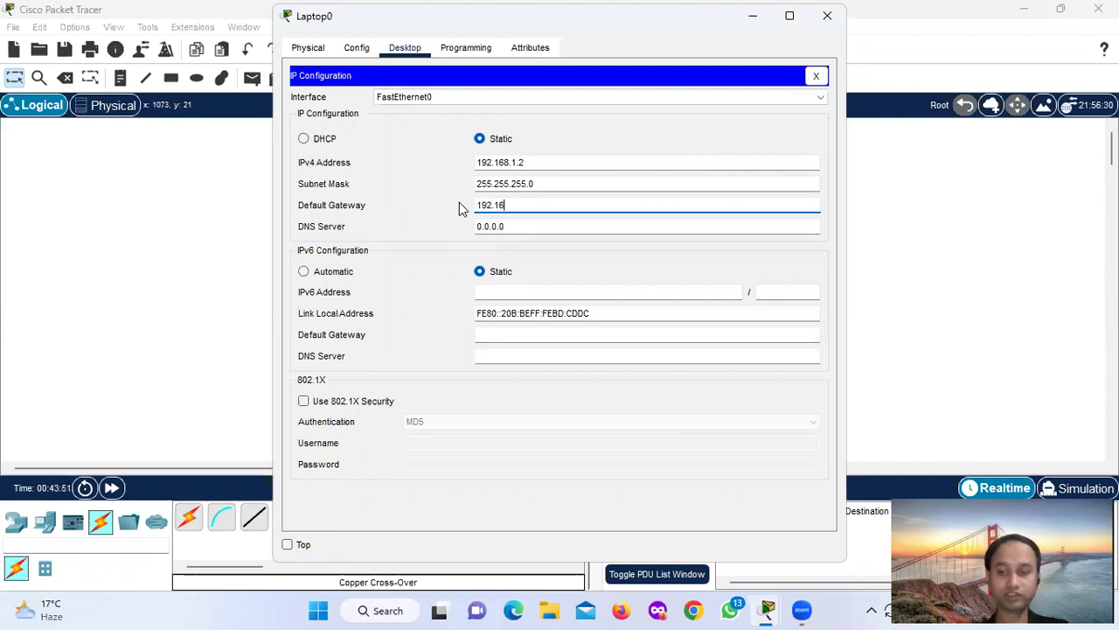
{"action": "type", "text": "8.1.1"}
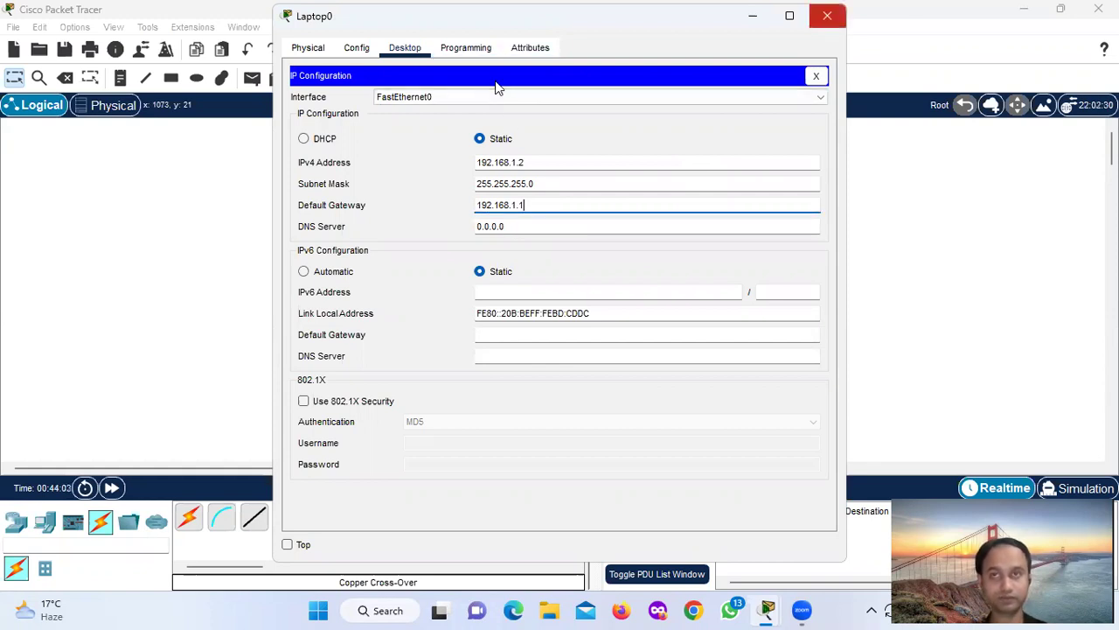
{"action": "key", "text": "alt+F4"}
Step: Set Laptop1's default gateway to 192.168.2.1 and close its window
{"action": "left_click", "coordinate": [510, 348]}
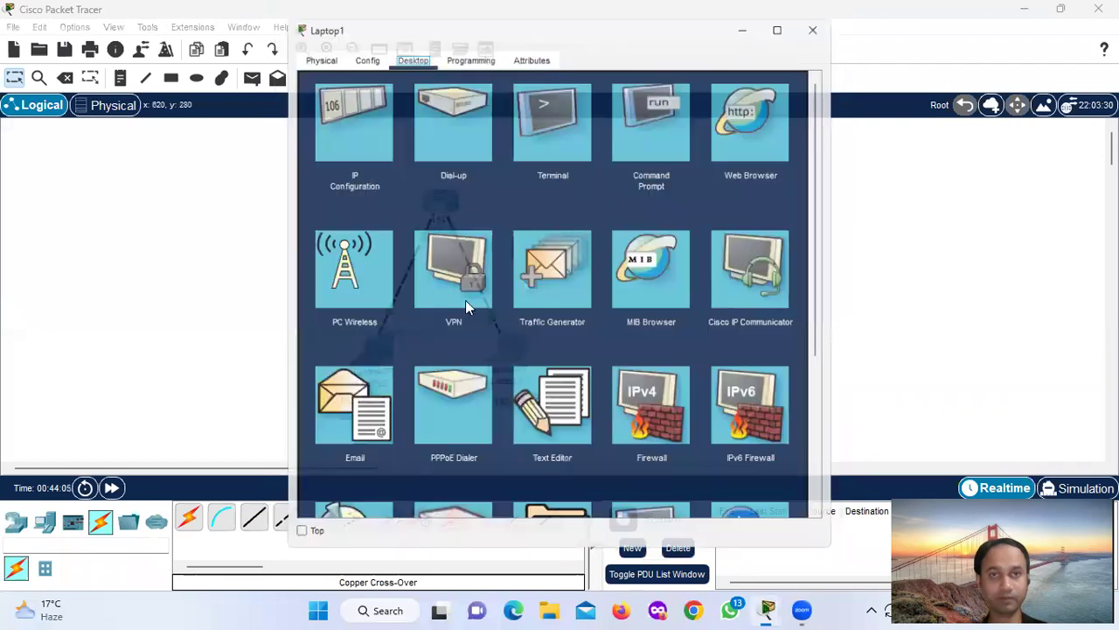
{"action": "left_click", "coordinate": [341, 122]}
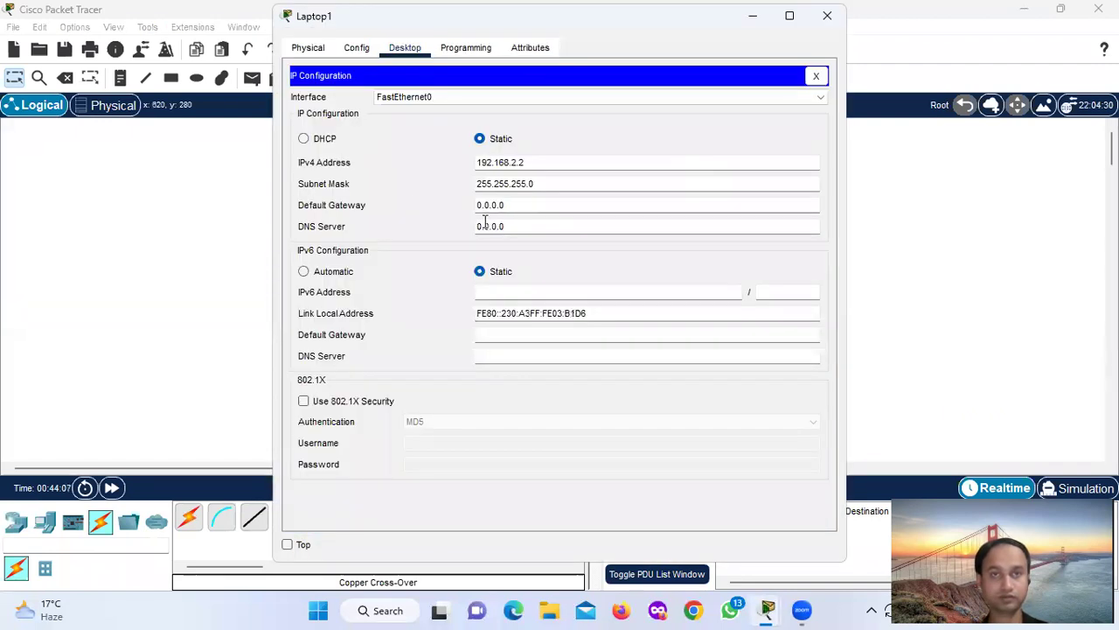
{"action": "left_click_drag", "start_coordinate": [516, 208], "coordinate": [446, 208]}
{"action": "type", "text": "192."}
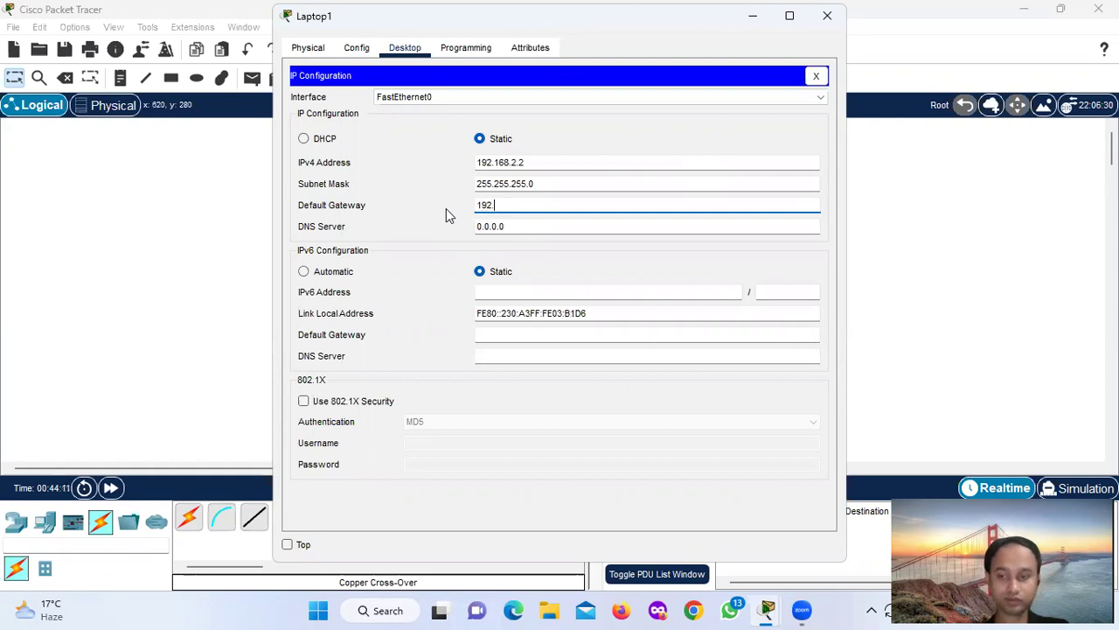
{"action": "type", "text": "168"}
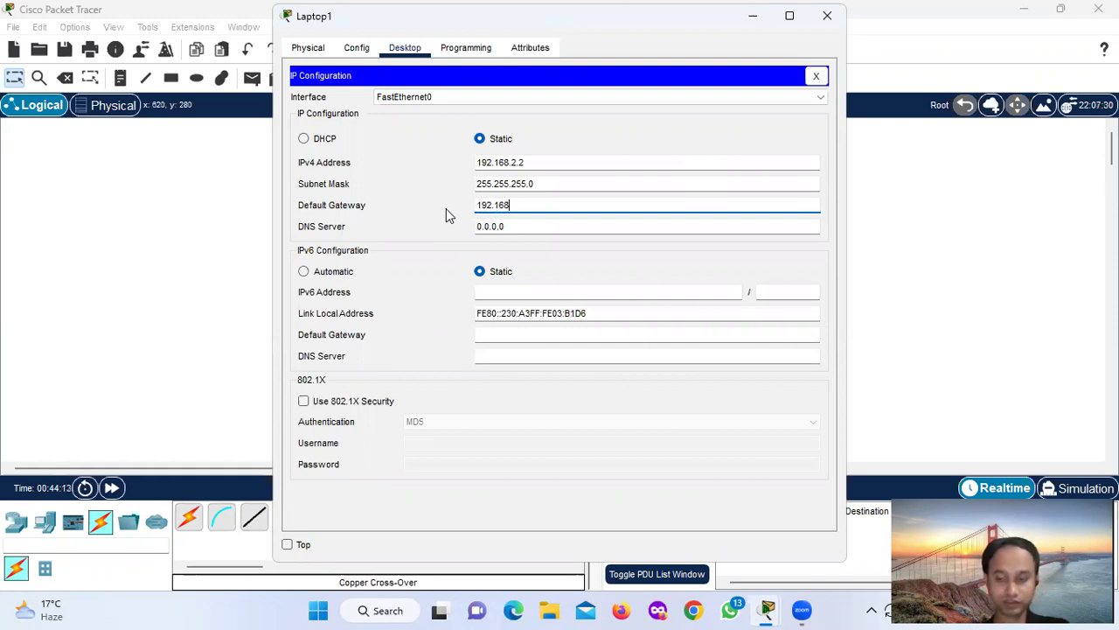
{"action": "type", "text": ".2"}
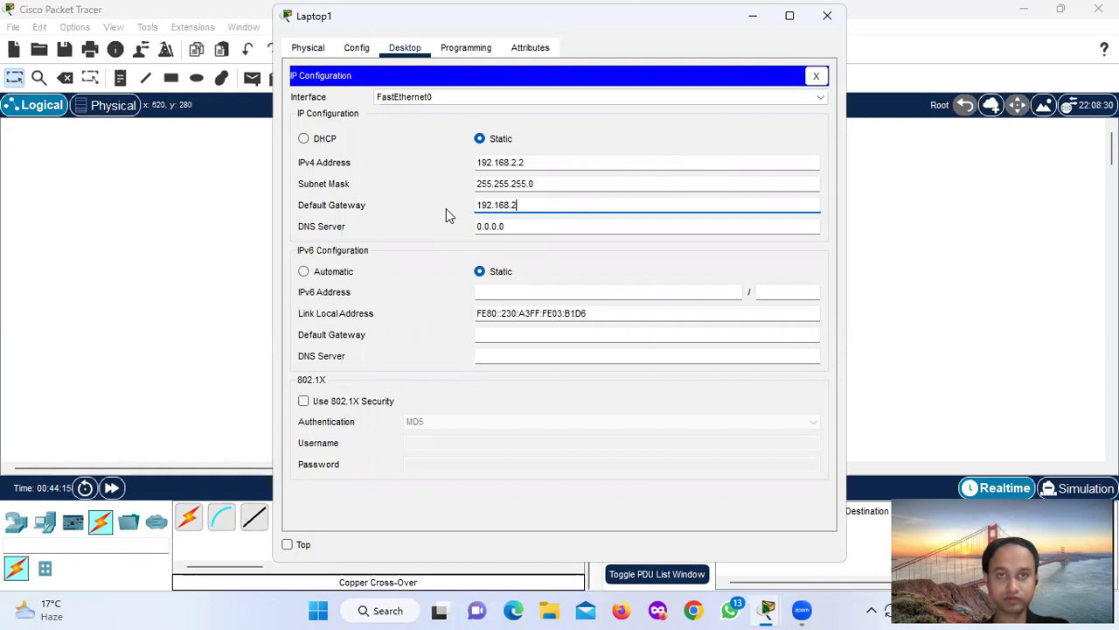
{"action": "type", "text": ".1"}
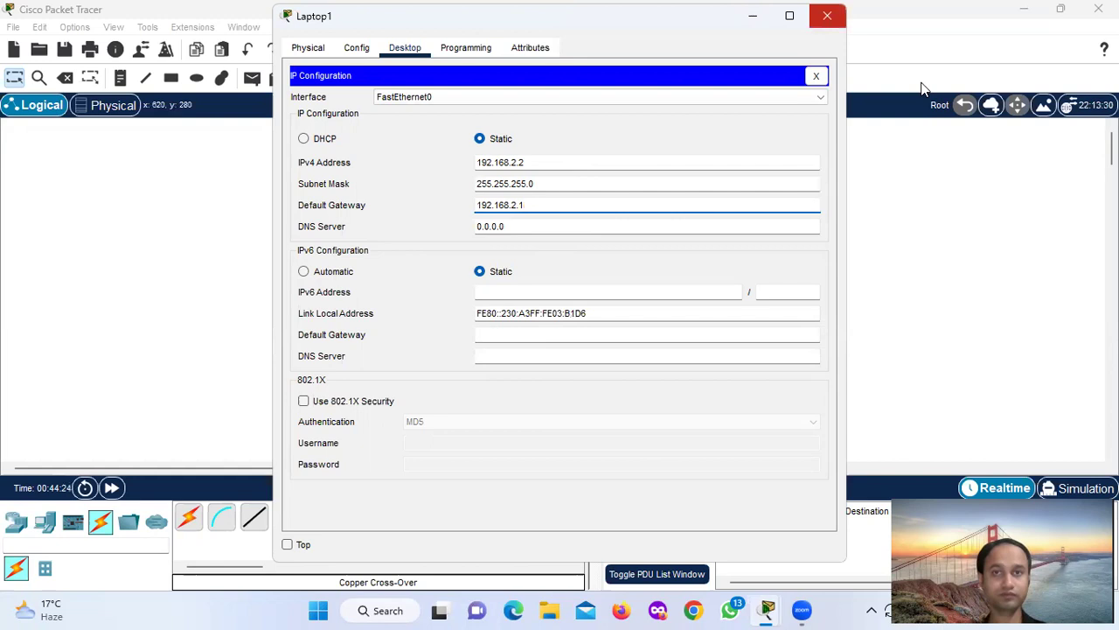
{"action": "left_click", "coordinate": [827, 15]}
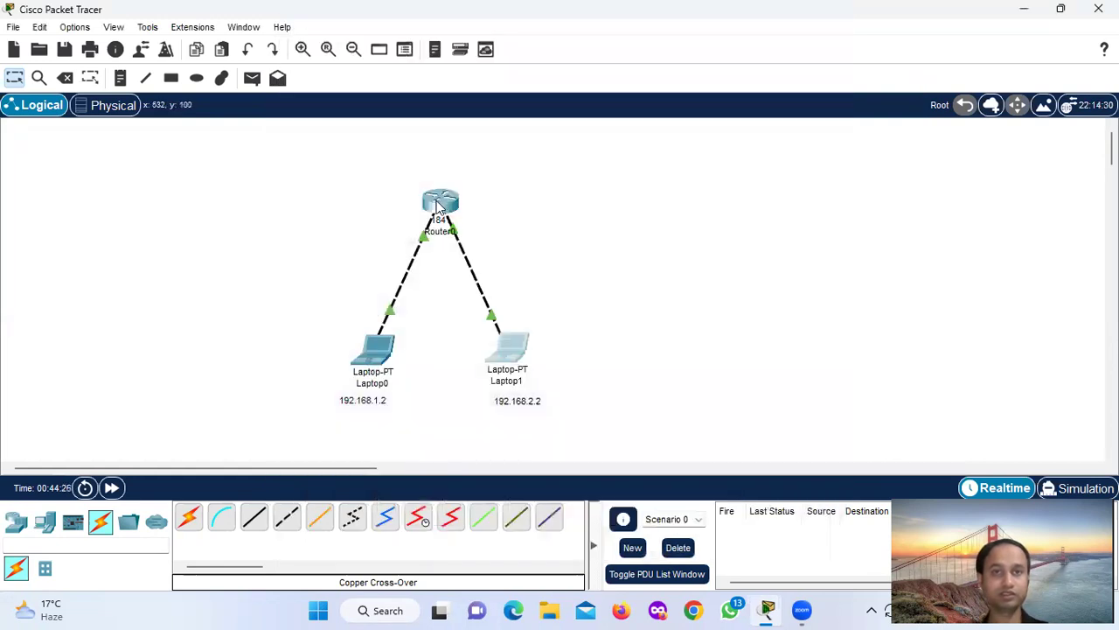
Step: Check the IP settings of Router0's FastEthernet0/0 and FastEthernet0/1 interfaces, and close the router window
{"action": "left_click", "coordinate": [432, 206]}
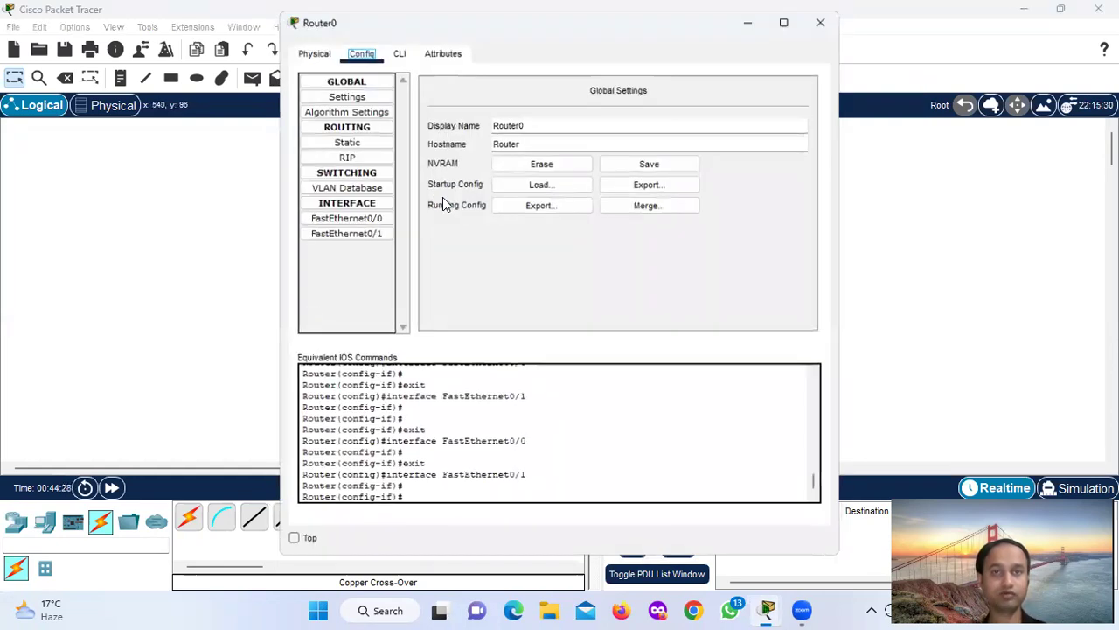
{"action": "left_click", "coordinate": [337, 216]}
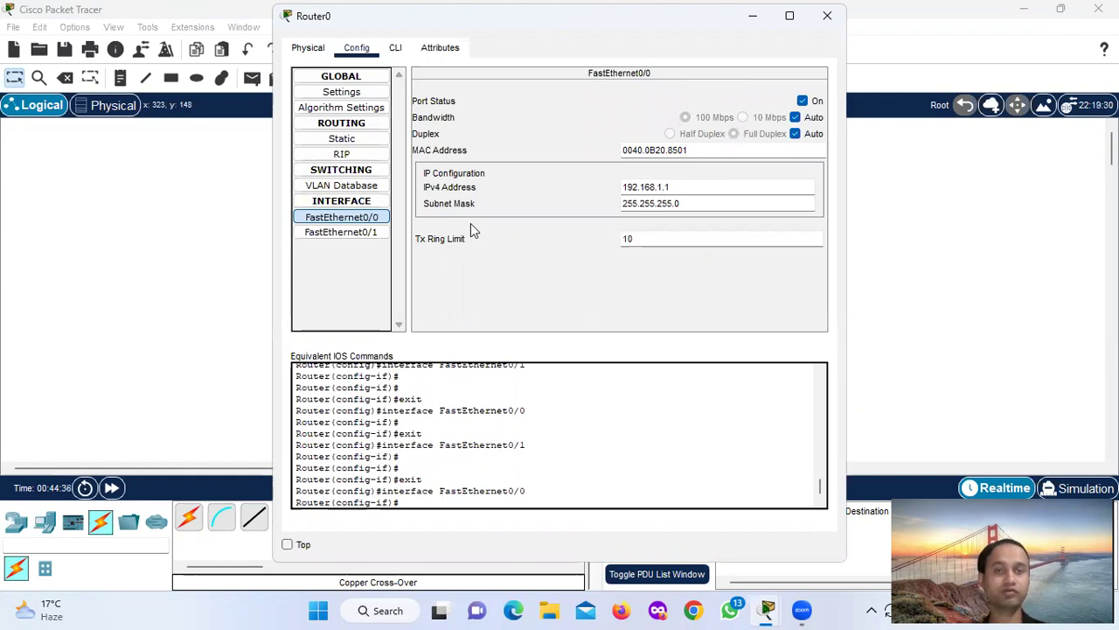
{"action": "left_click", "coordinate": [354, 231]}
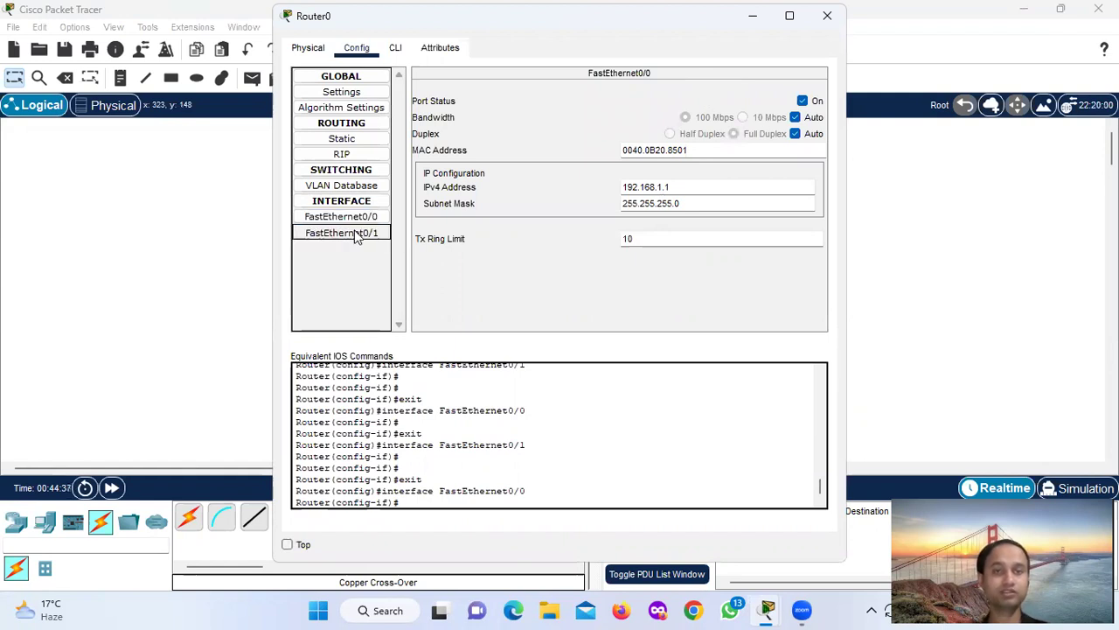
{"action": "left_click", "coordinate": [827, 14]}
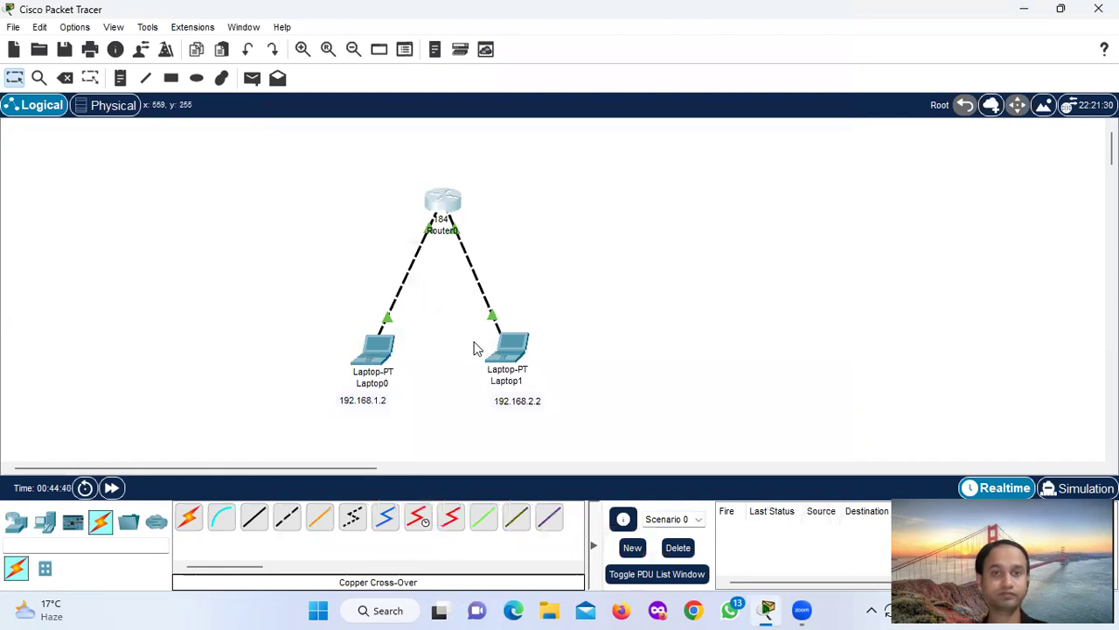
Step: Check Laptop1's IP configuration, including its default gateway, and close the laptop window
{"action": "left_click", "coordinate": [509, 348]}
{"action": "left_click", "coordinate": [341, 138]}
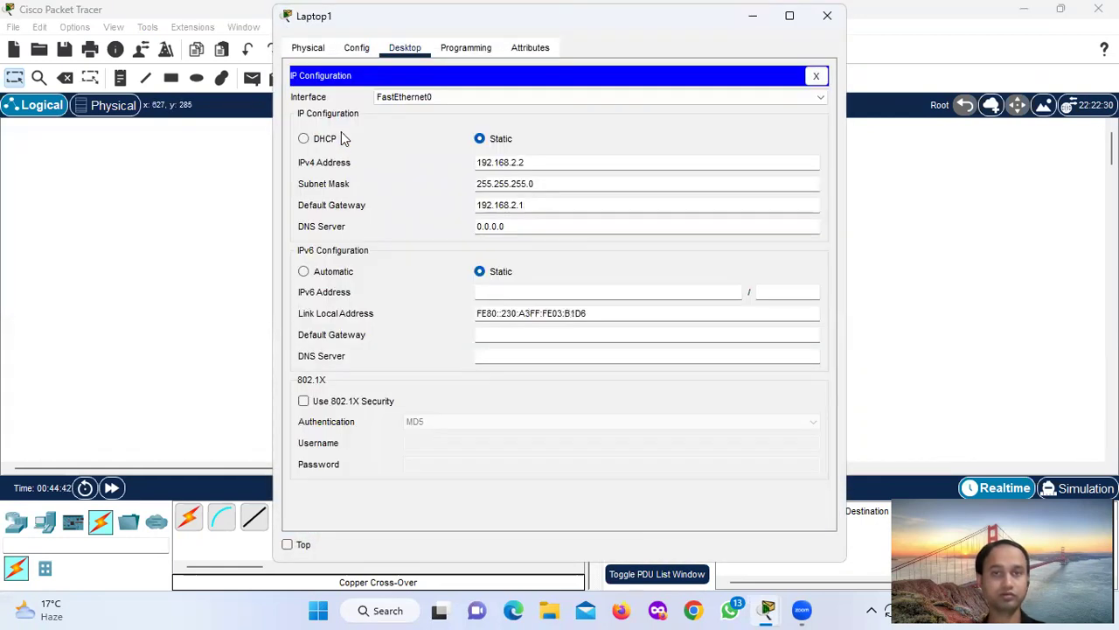
{"action": "left_click_drag", "start_coordinate": [547, 206], "coordinate": [468, 209]}
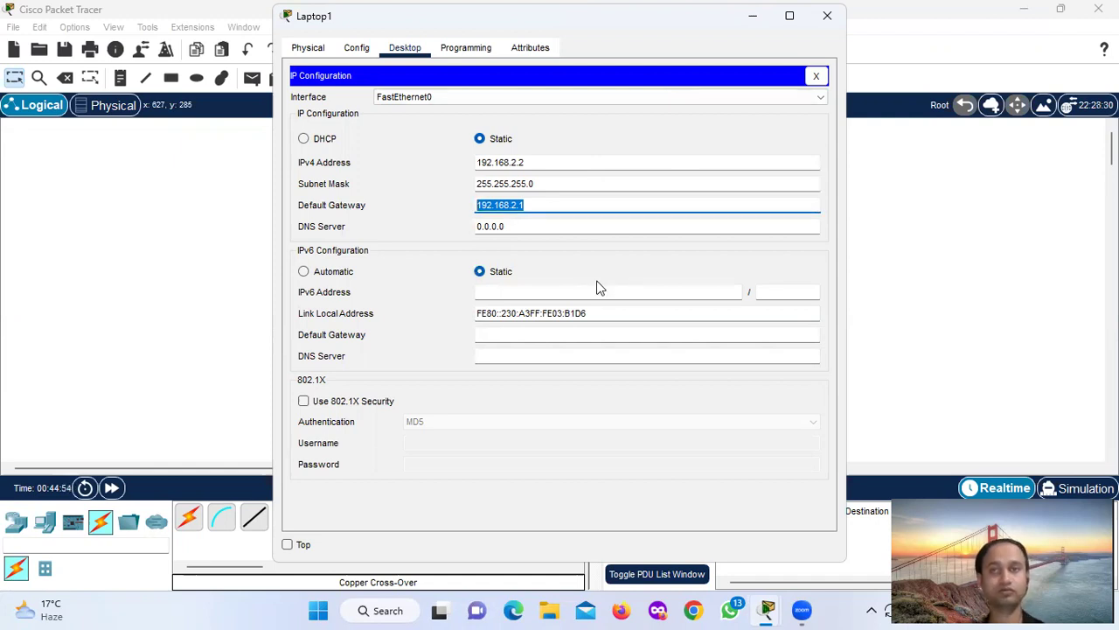
{"action": "left_click", "coordinate": [537, 229]}
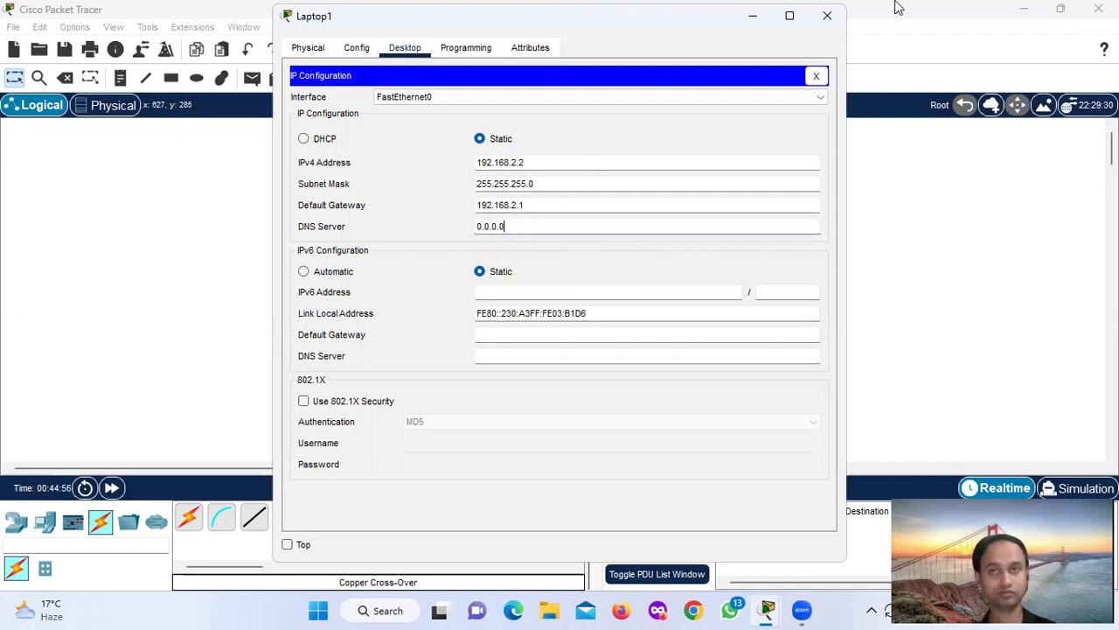
{"action": "left_click", "coordinate": [828, 15]}
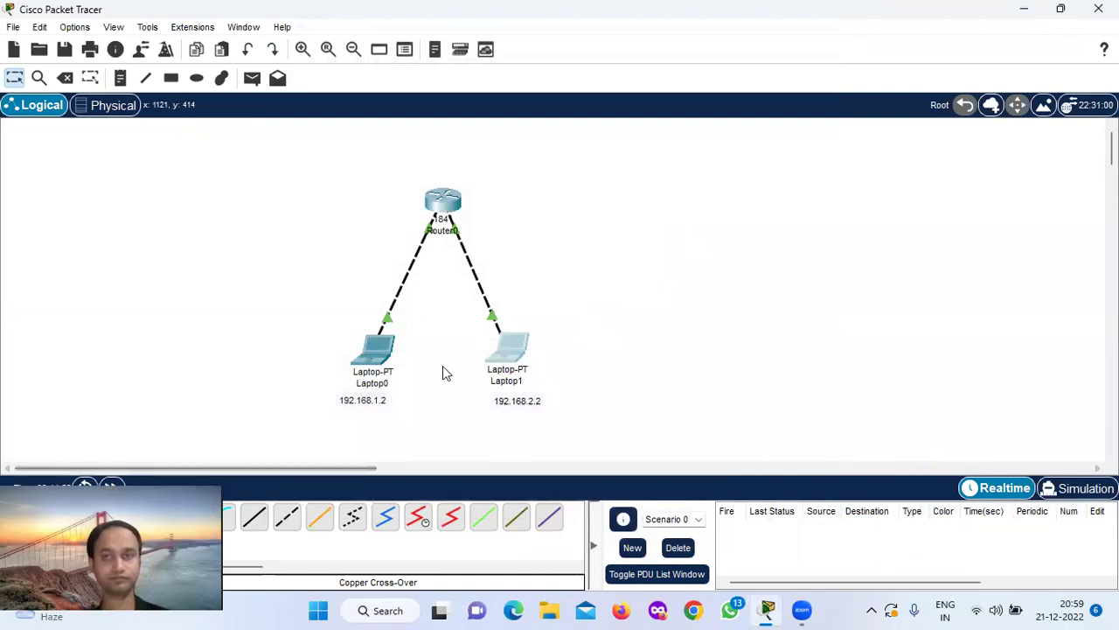
Step: Switch to simulation mode and add a simple PDU from Laptop0 to Laptop1
{"action": "left_click", "coordinate": [1082, 487]}
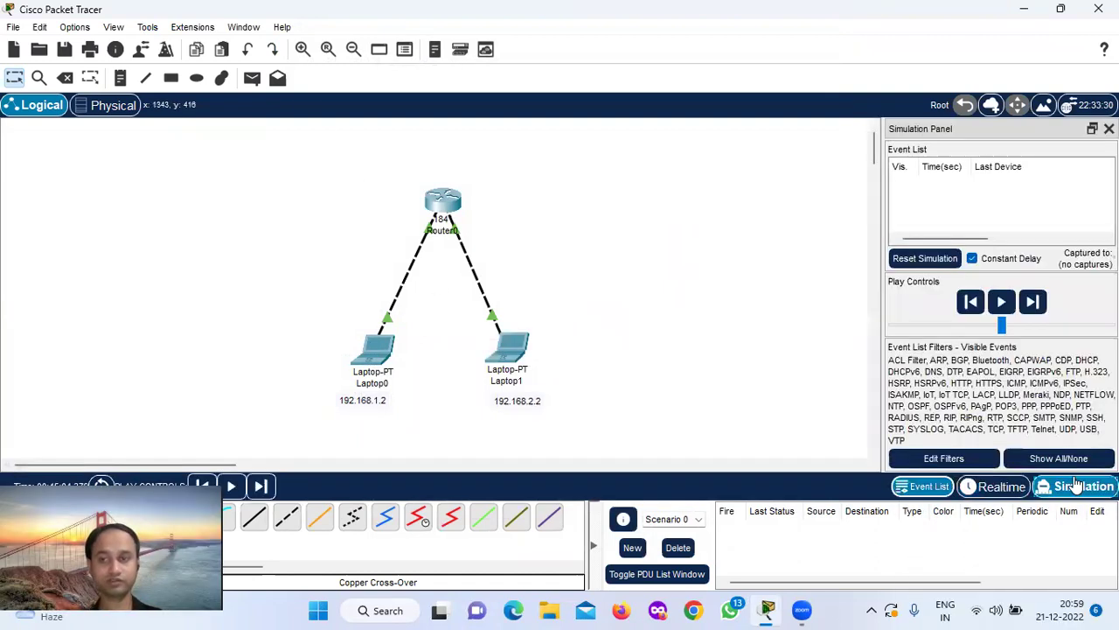
{"action": "left_click", "coordinate": [253, 81]}
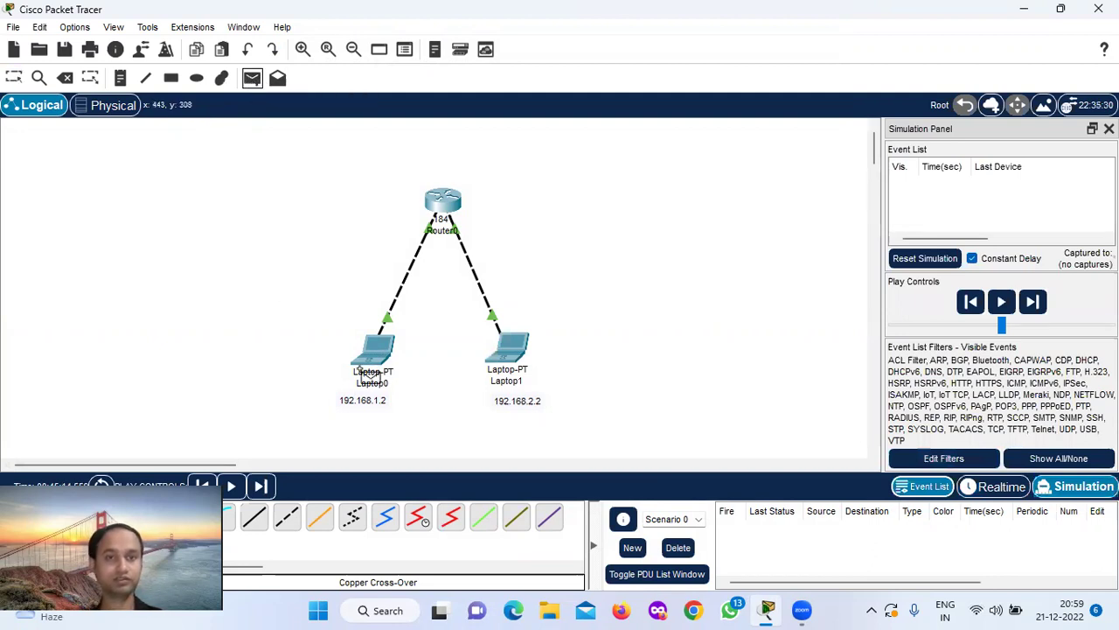
{"action": "left_click", "coordinate": [374, 356]}
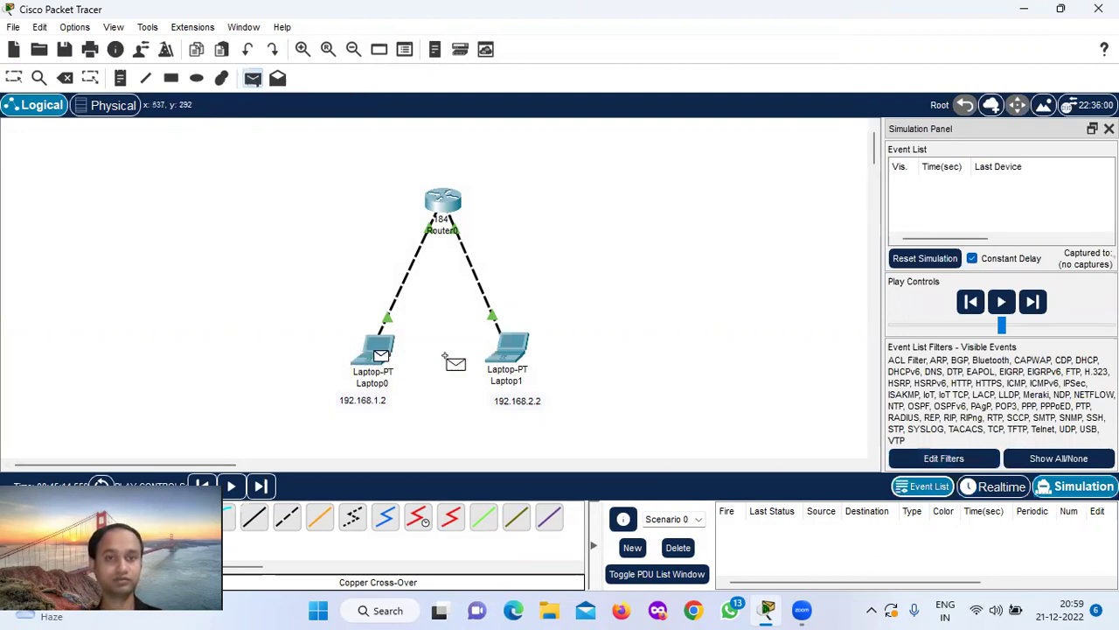
{"action": "left_click", "coordinate": [520, 355]}
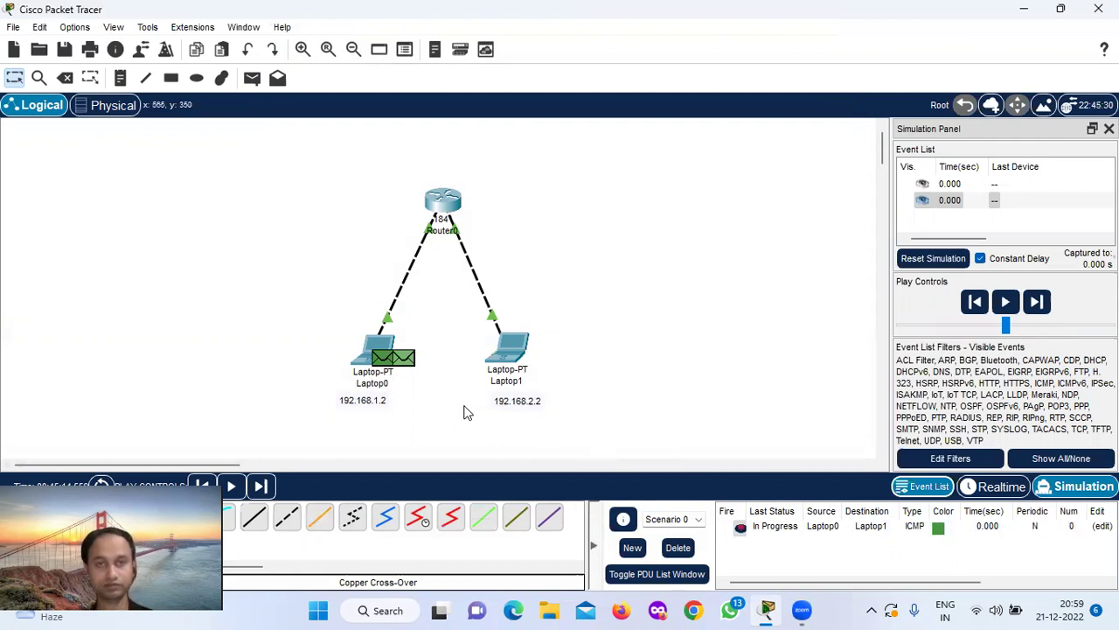
Step: Set the simulation playback speed slightly above the middle and play the packet from Laptop0 to Laptop1
{"action": "left_click", "coordinate": [1047, 328]}
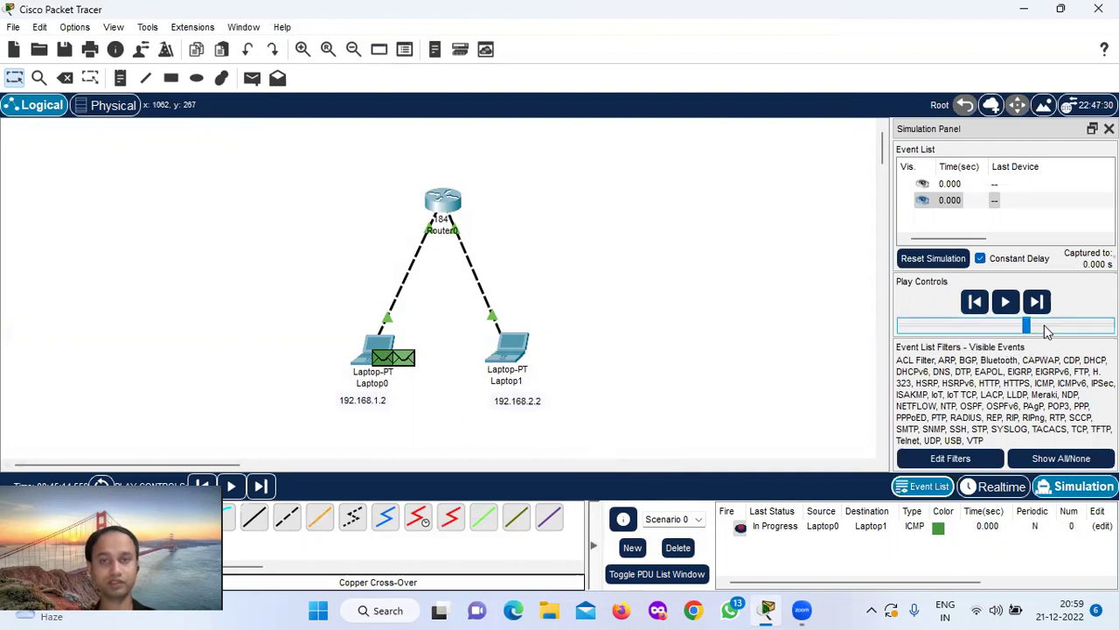
{"action": "left_click", "coordinate": [1062, 328]}
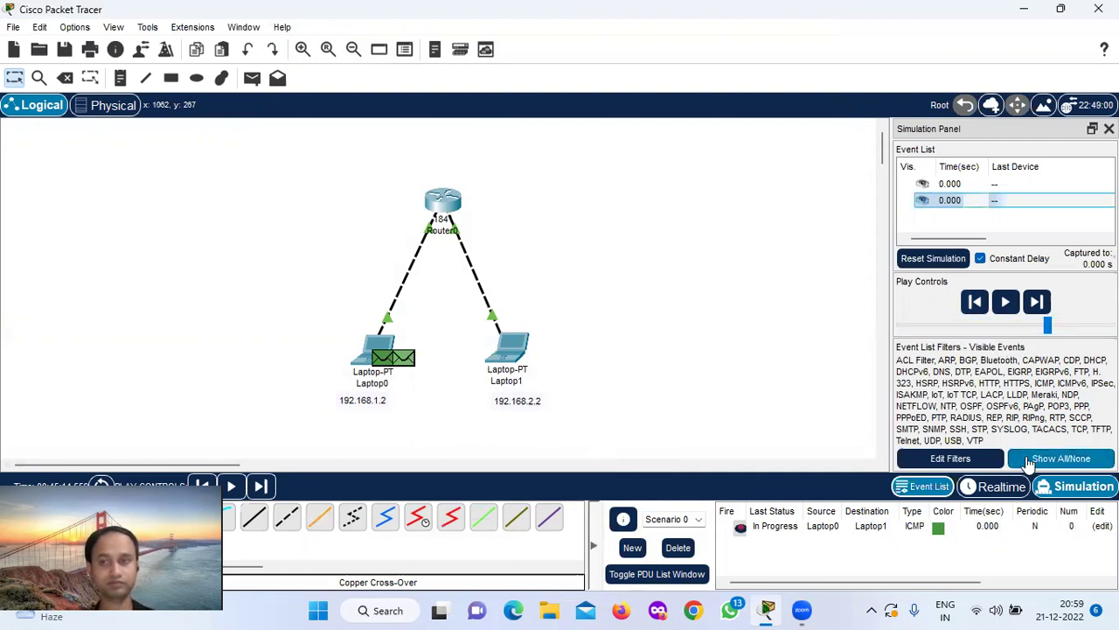
{"action": "left_click", "coordinate": [1012, 329]}
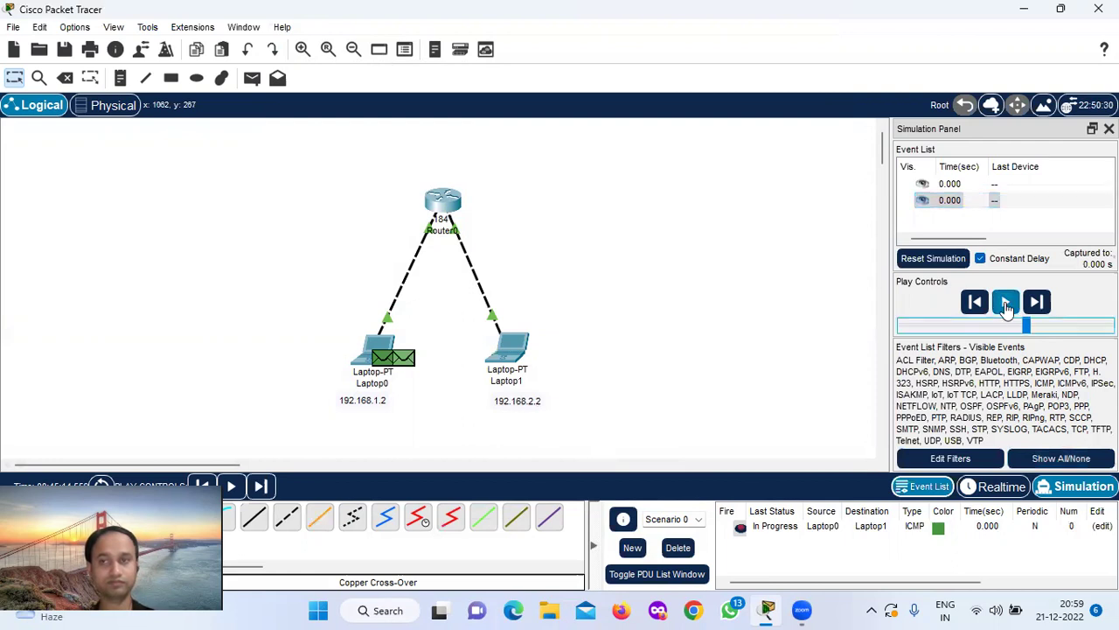
{"action": "left_click", "coordinate": [1006, 302]}
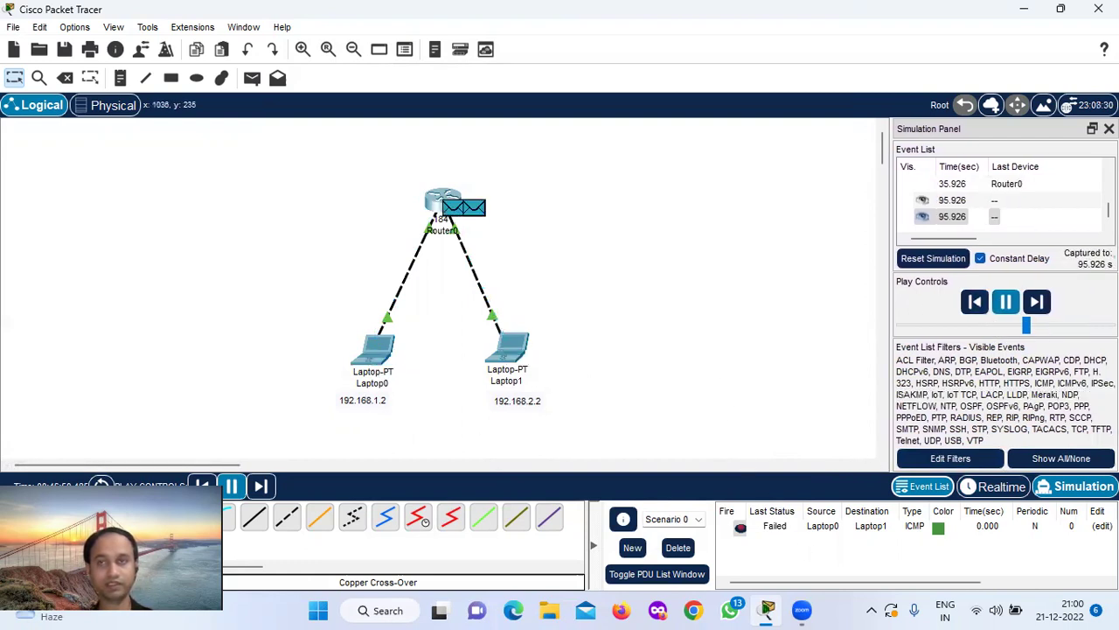
Step: Reset by switching to realtime and back to simulation mode, start a simple PDU at Laptop1 and replay the Laptop0-to-Laptop1 packet
{"action": "left_click", "coordinate": [1109, 128]}
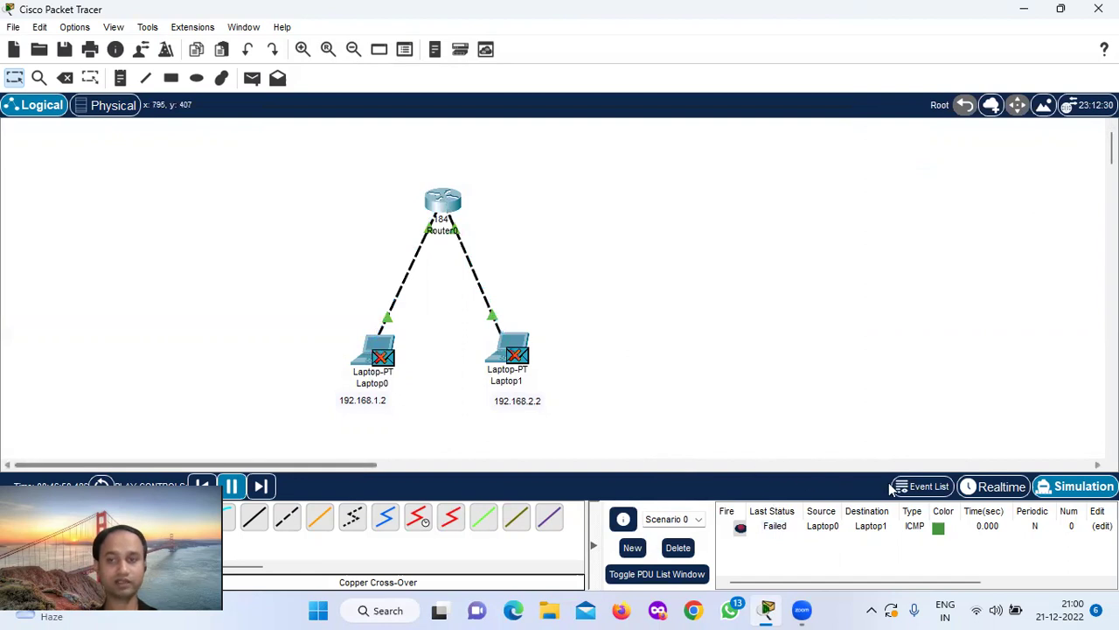
{"action": "left_click", "coordinate": [983, 490]}
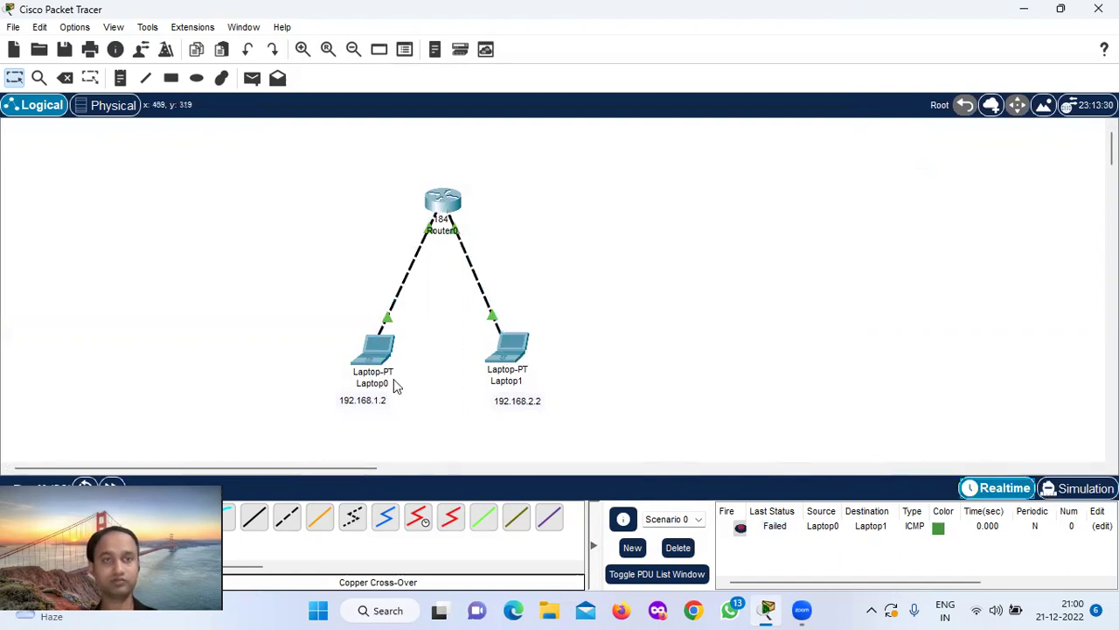
{"action": "left_click", "coordinate": [1077, 488]}
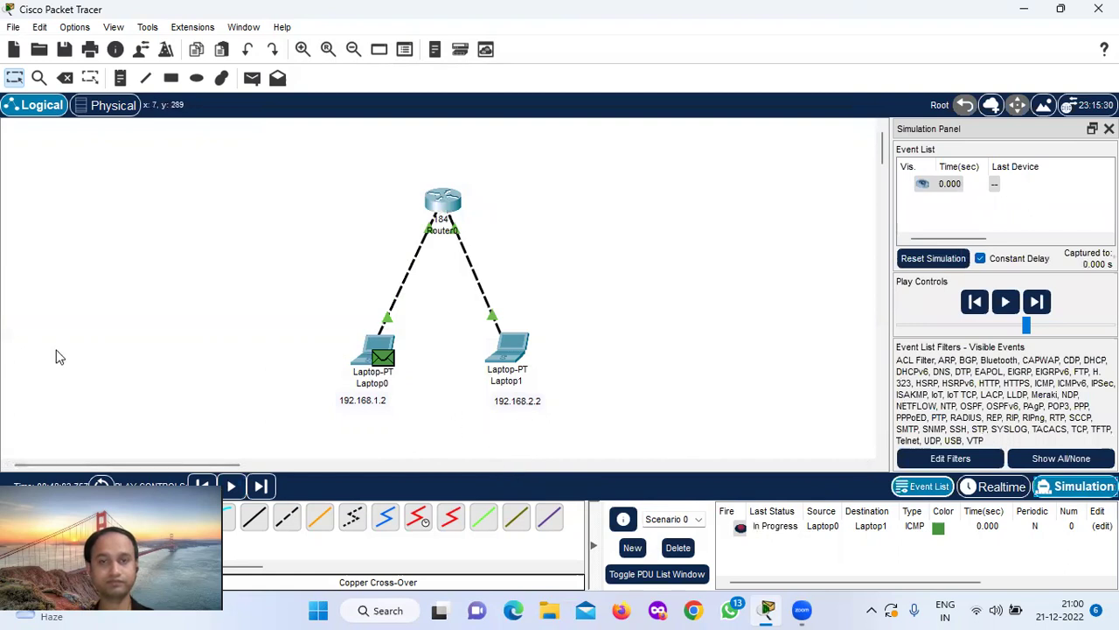
{"action": "left_click", "coordinate": [251, 80]}
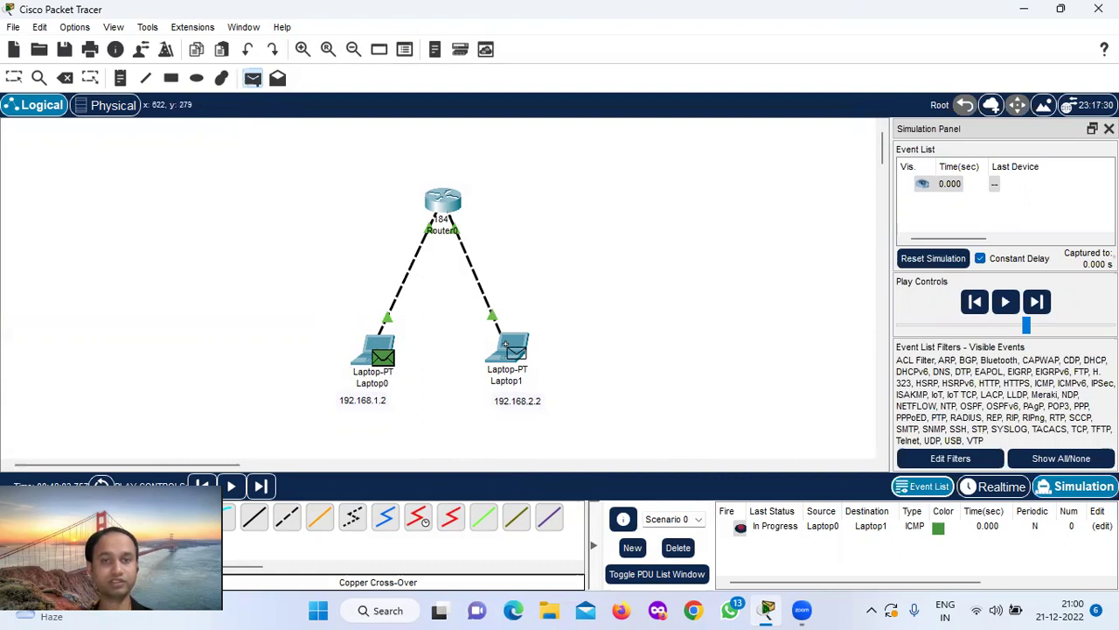
{"action": "left_click", "coordinate": [523, 349]}
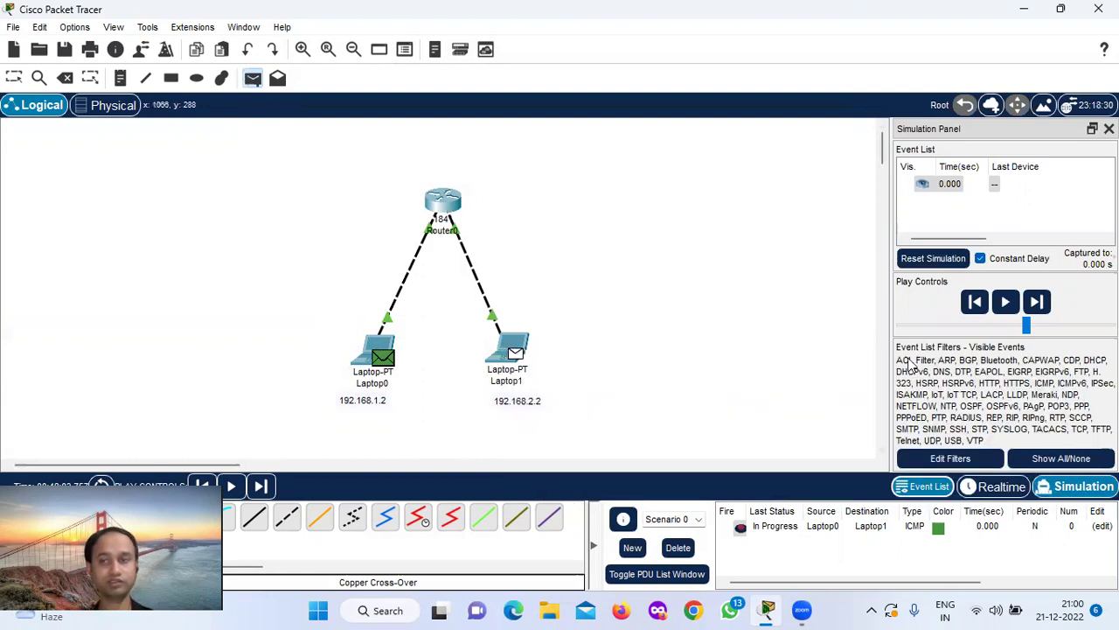
{"action": "left_click", "coordinate": [1005, 302]}
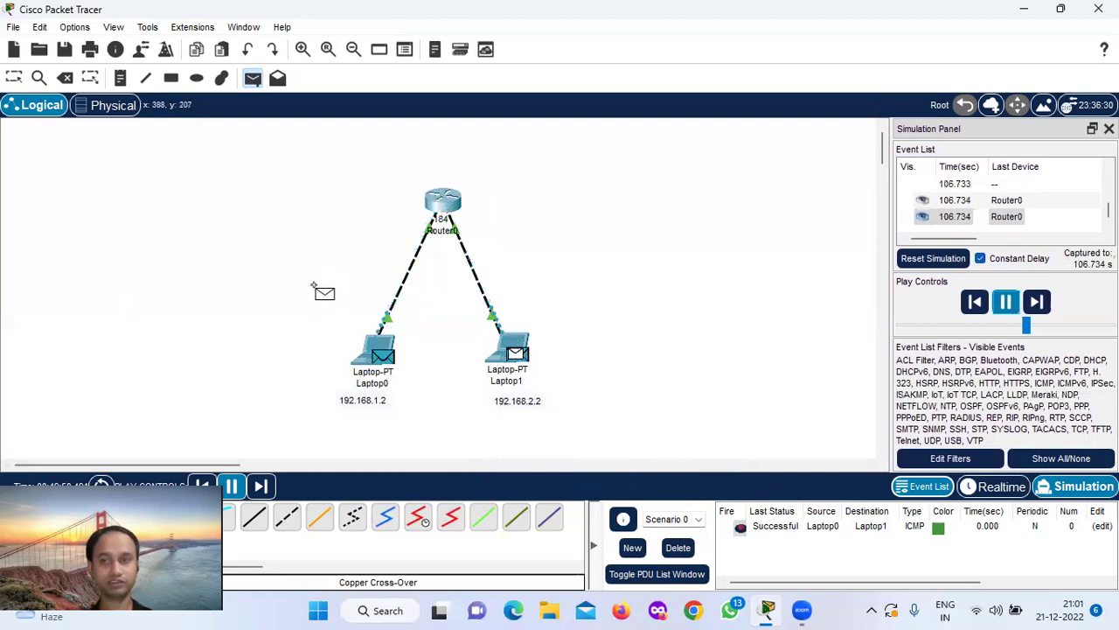
Step: Return to realtime mode, delete the current scenario's PDU and switch back to simulation mode
{"action": "left_click", "coordinate": [986, 487]}
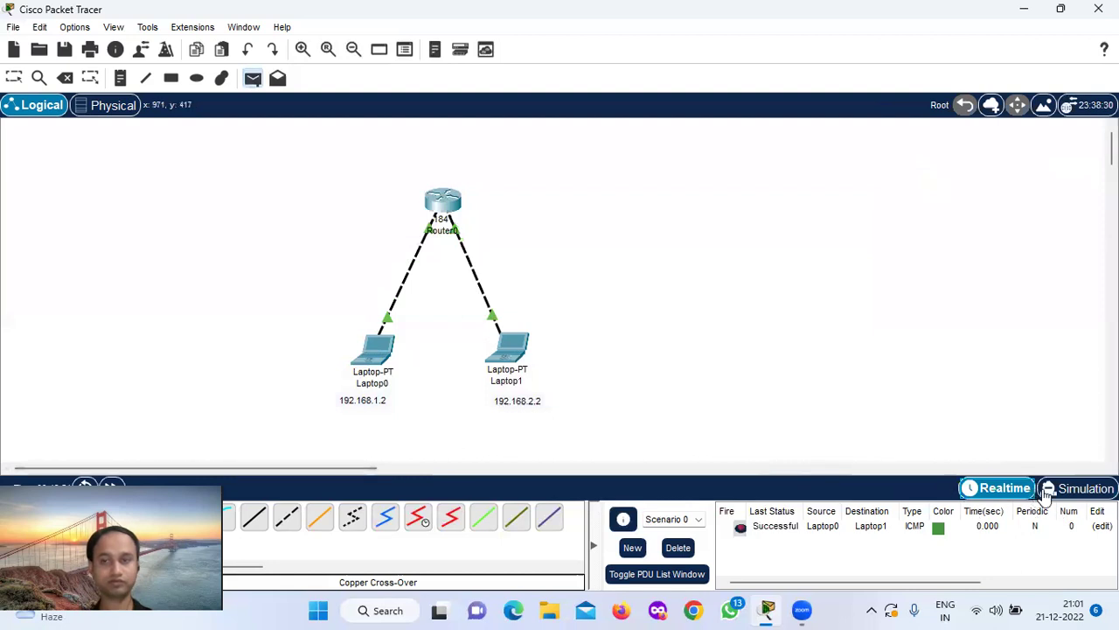
{"action": "left_click", "coordinate": [681, 551]}
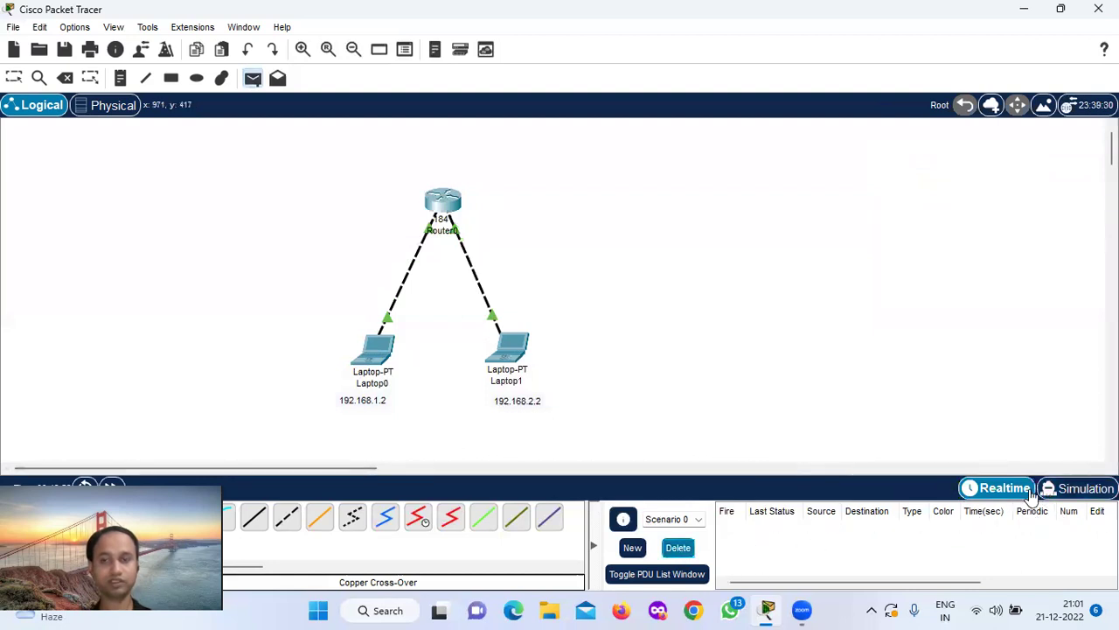
{"action": "left_click", "coordinate": [1079, 488]}
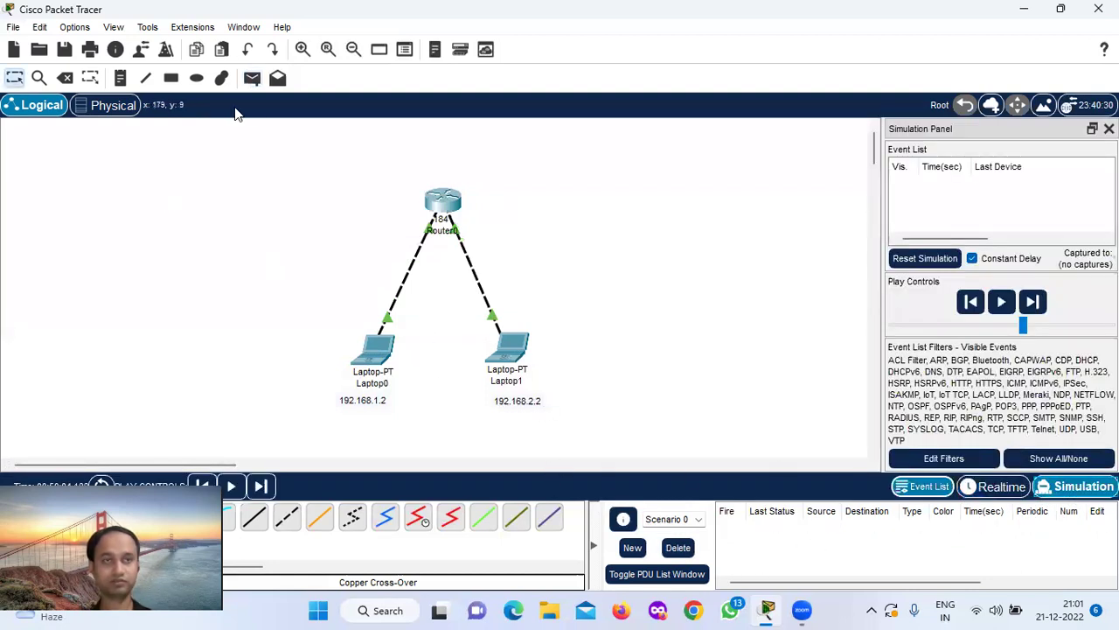
Step: Add a simple PDU from Laptop1 to Laptop0 and play the simulation
{"action": "left_click", "coordinate": [252, 78]}
{"action": "left_click", "coordinate": [511, 348]}
{"action": "left_click", "coordinate": [380, 355]}
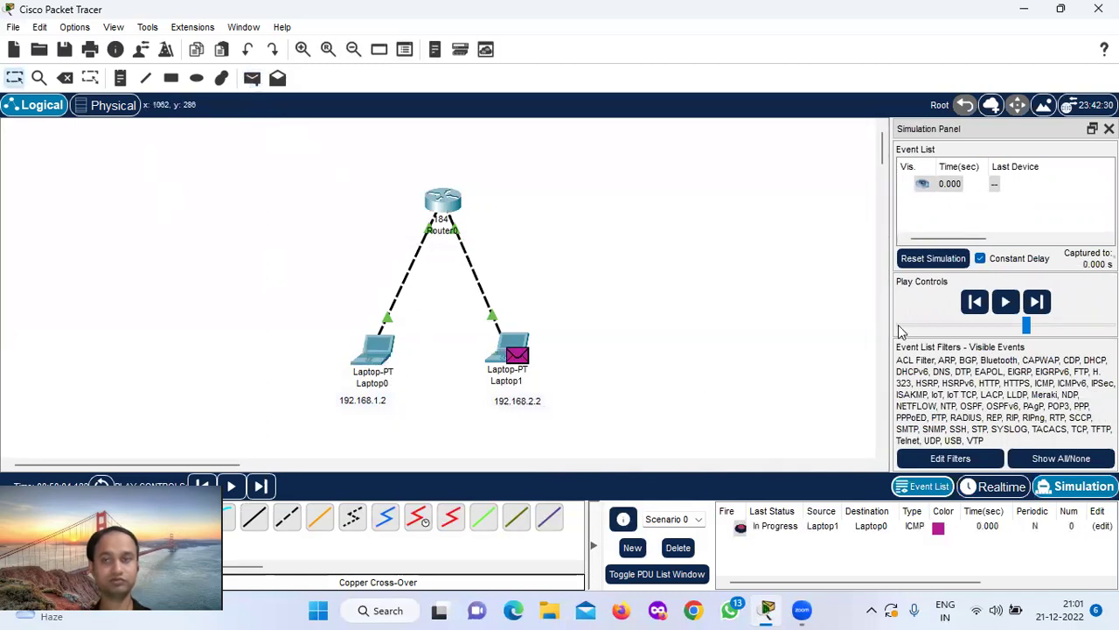
{"action": "left_click", "coordinate": [1006, 302]}
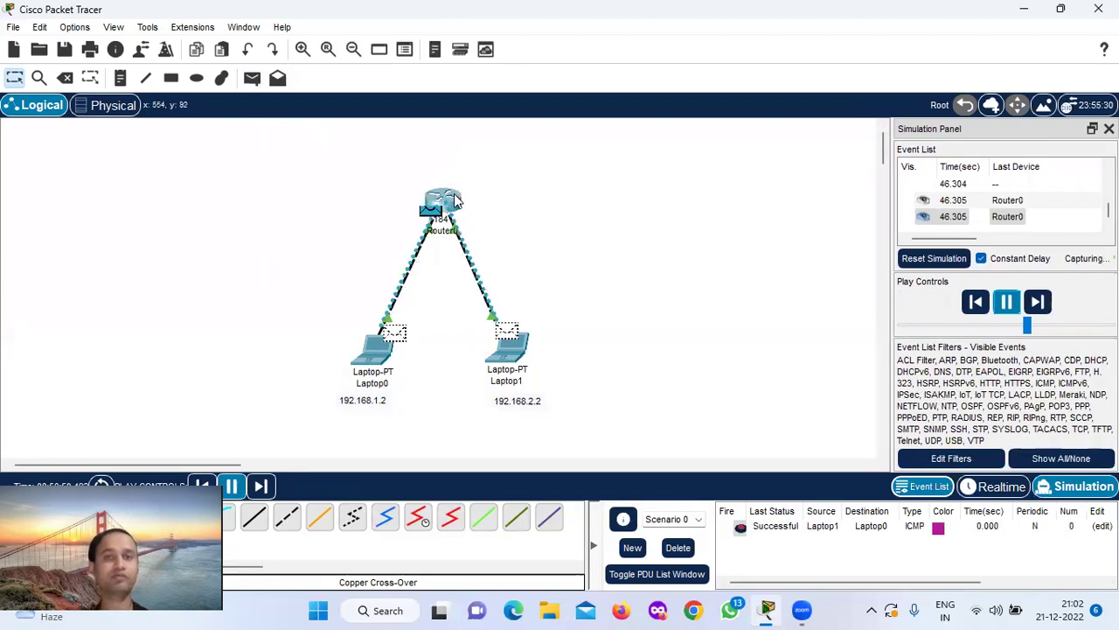
{"action": "mouse_move", "coordinate": [453, 206]}
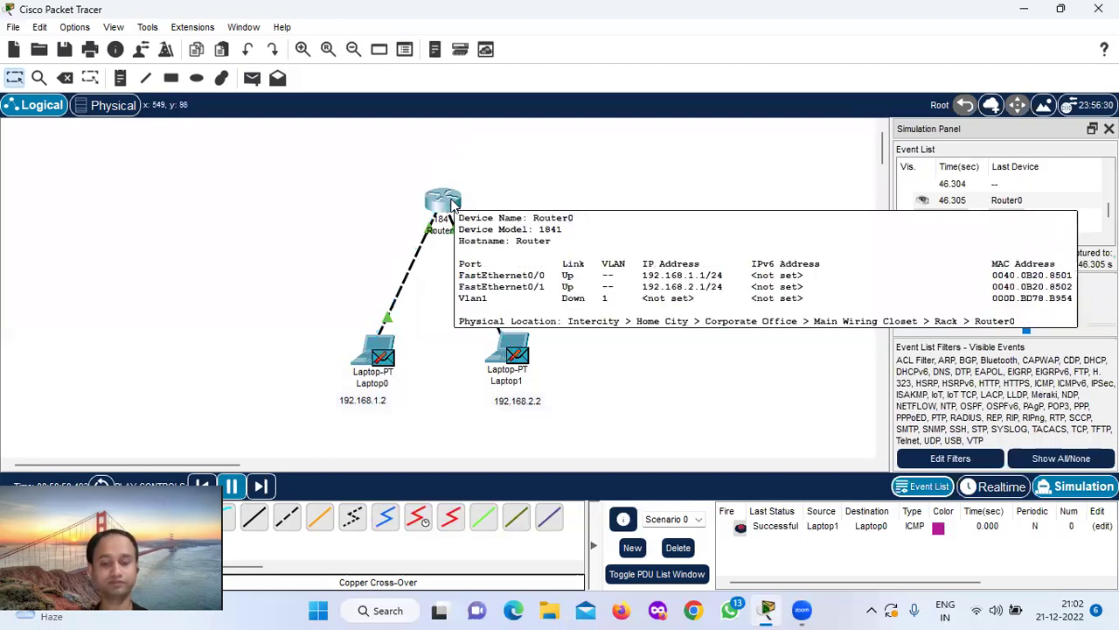